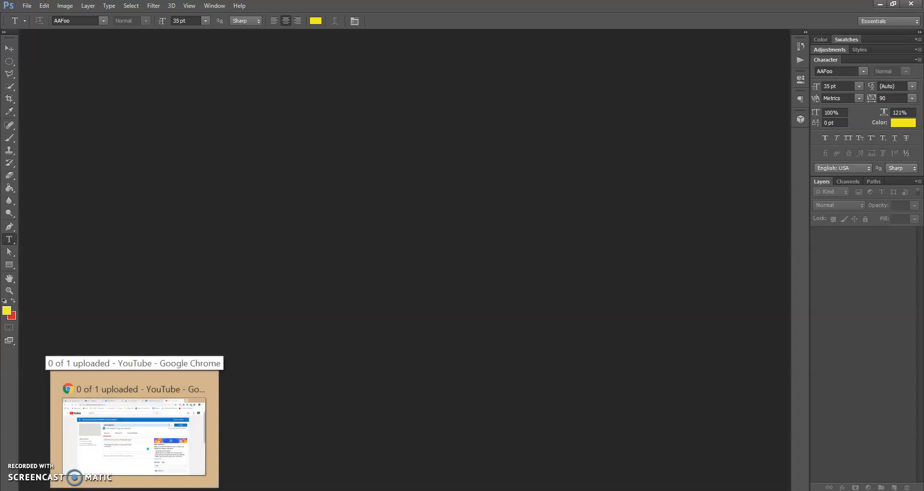
Step: Switch from the empty Photoshop workspace to the Chrome window showing the YouTube upload page
{"action": "left_click", "coordinate": [134, 428]}
Step: From Classwork's Photoshop D Lesson Files, open PS D-2.psd in a new Google Drive window
{"action": "left_click", "coordinate": [588, 10]}
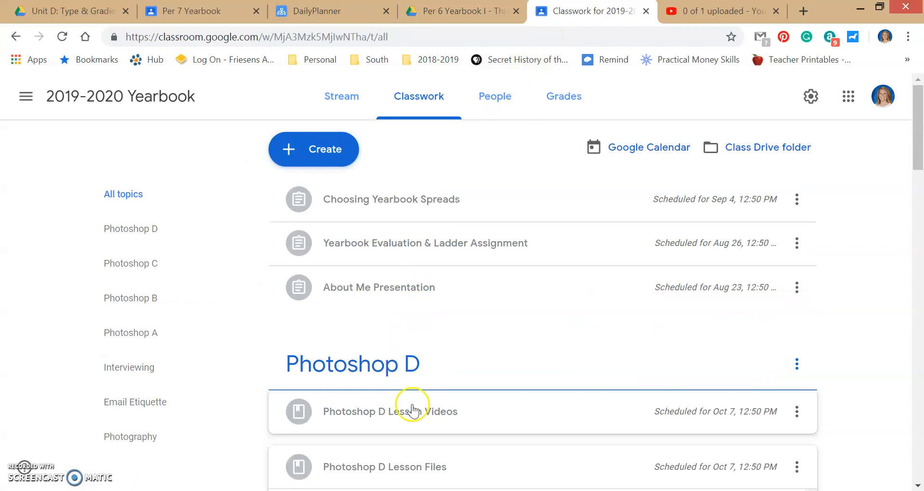
{"action": "scroll", "coordinate": [484, 329], "scroll_direction": "down", "scroll_amount": 1}
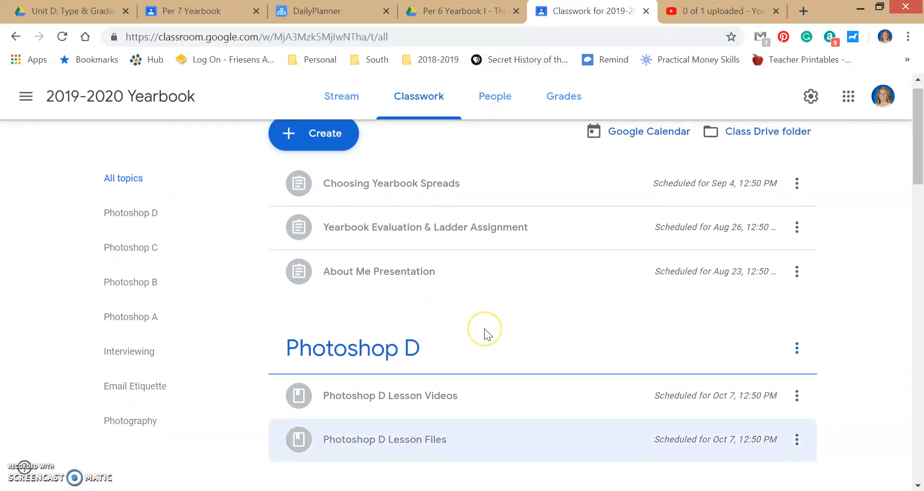
{"action": "left_click", "coordinate": [473, 406]}
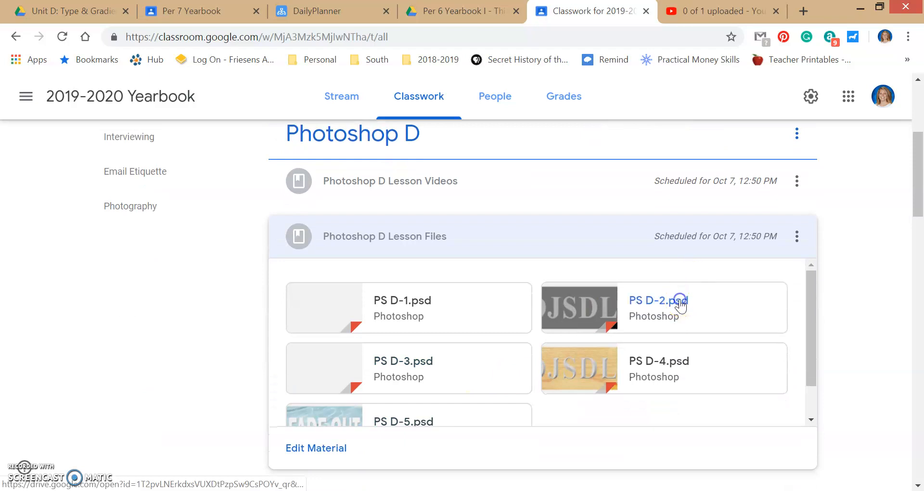
{"action": "left_click", "coordinate": [676, 302]}
{"action": "left_click", "coordinate": [901, 94]}
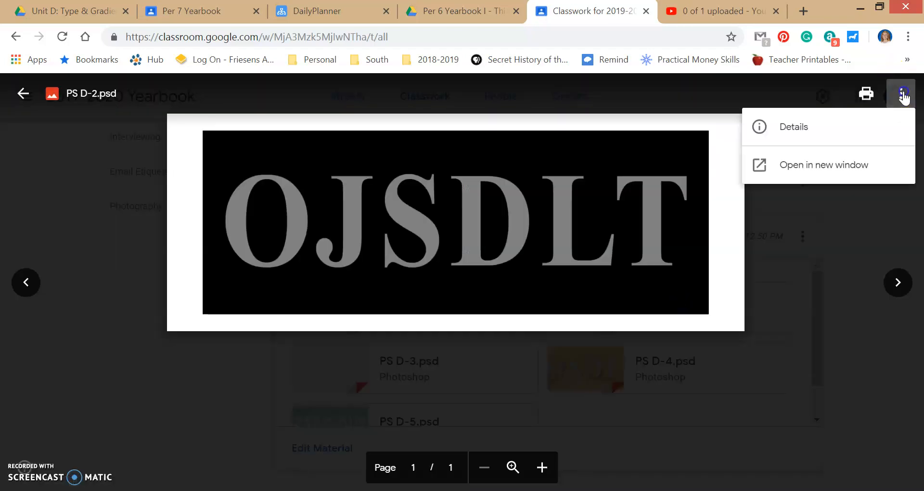
{"action": "left_click", "coordinate": [823, 179]}
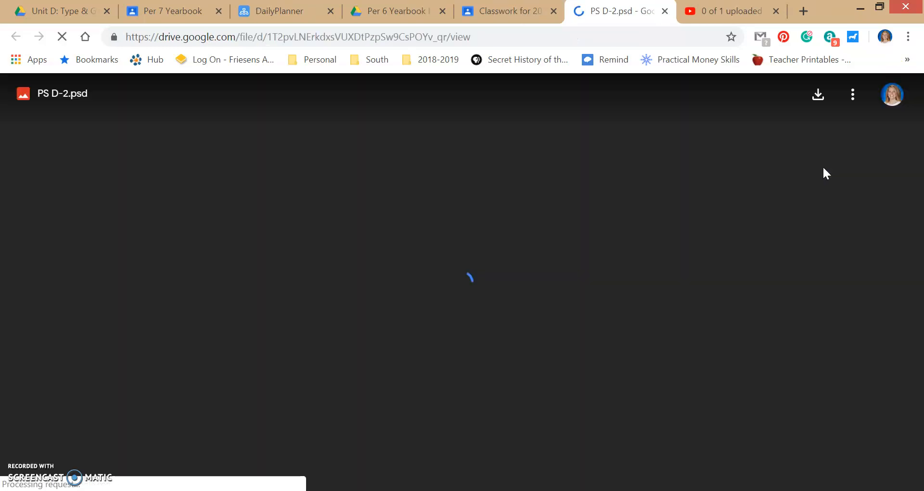
Step: Download PS D-2.psd from Drive and open the downloaded file in Photoshop
{"action": "left_click", "coordinate": [818, 96]}
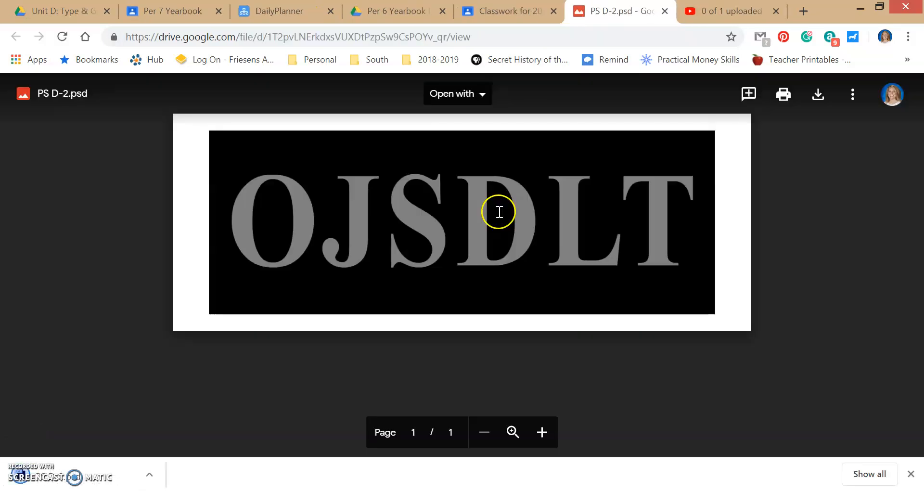
{"action": "left_click", "coordinate": [81, 478]}
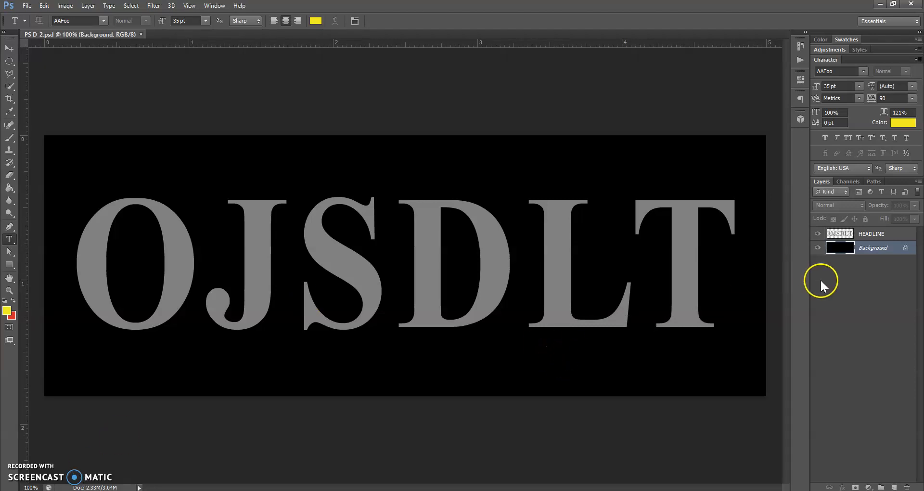
Step: Select the HEADLINE text layer rather than the Background layer in the Layers panel
{"action": "left_click", "coordinate": [843, 235]}
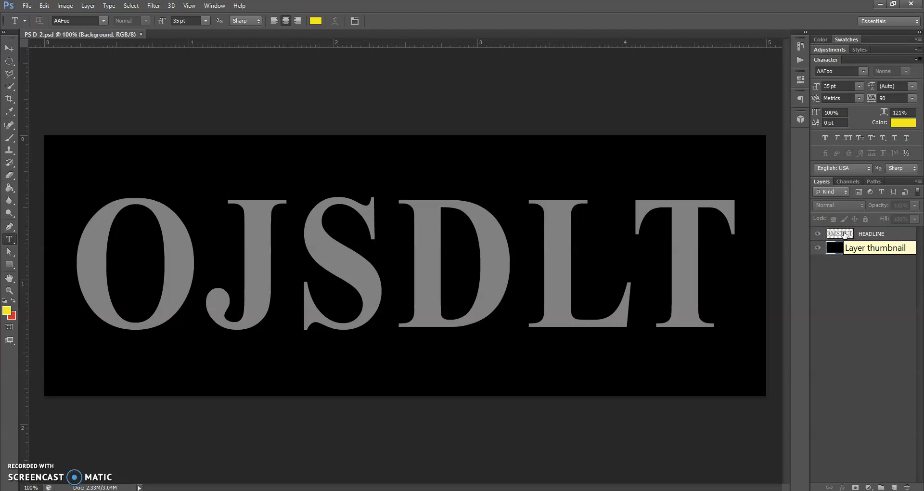
{"action": "left_click", "coordinate": [669, 251]}
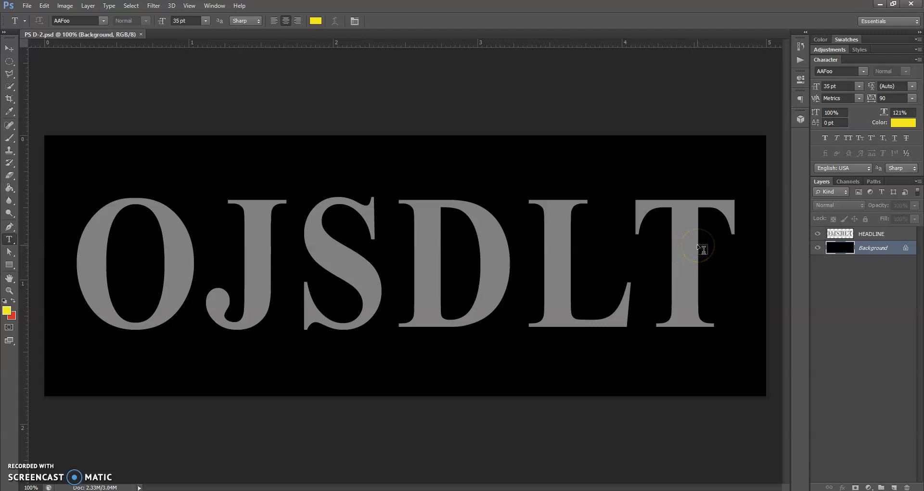
{"action": "left_click", "coordinate": [871, 235]}
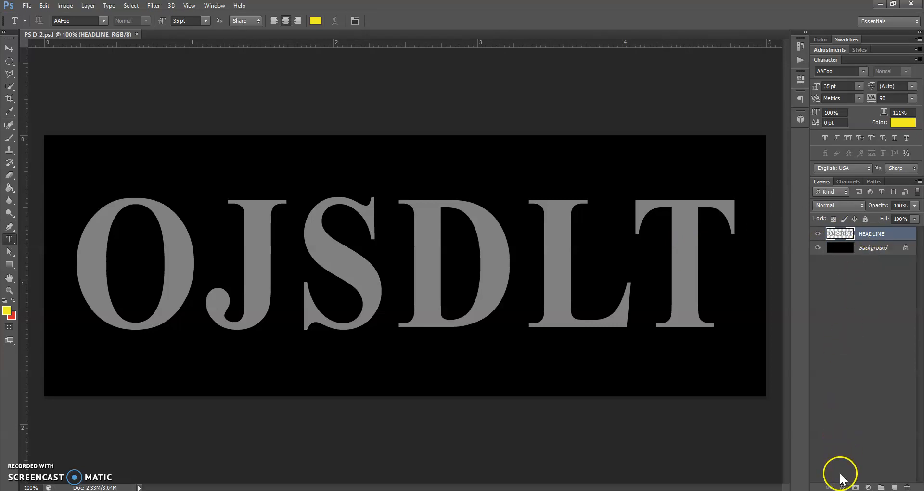
Step: Add a Bevel & Emboss style to the OJSDLT text and move the Layer Style dialog aside
{"action": "left_click", "coordinate": [842, 487]}
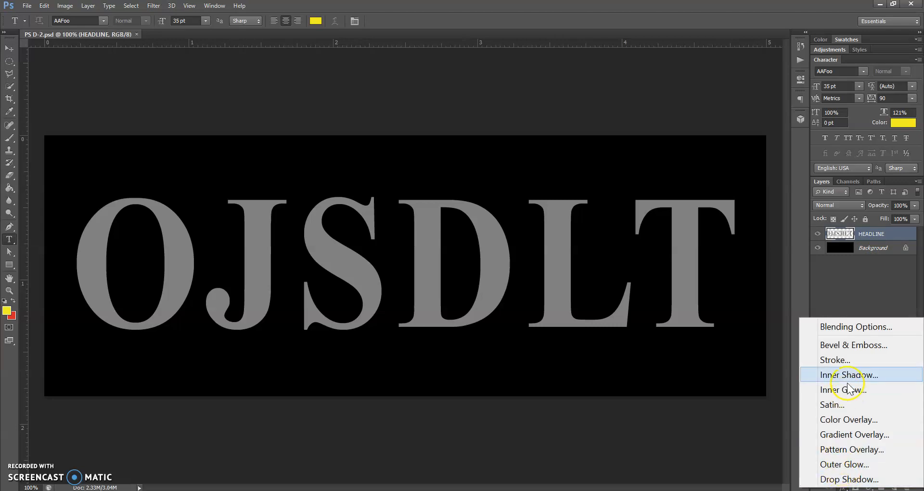
{"action": "left_click", "coordinate": [850, 345]}
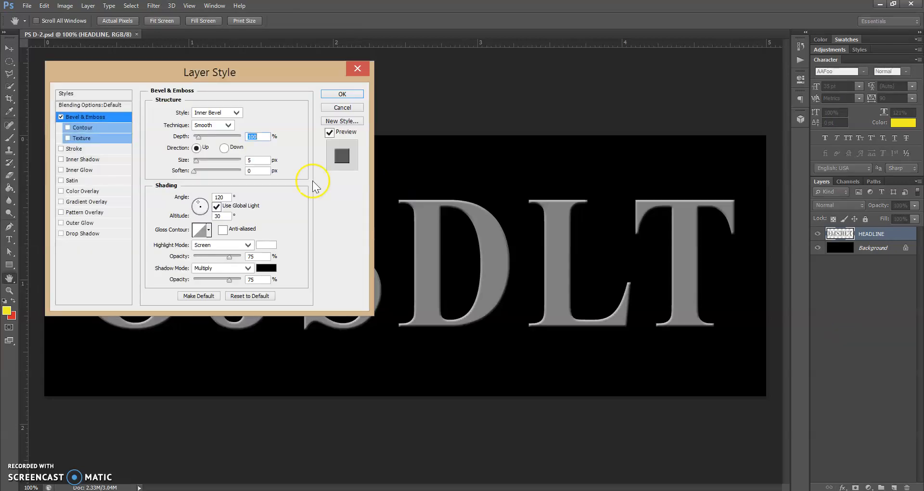
{"action": "left_click_drag", "start_coordinate": [251, 65], "coordinate": [746, 27]}
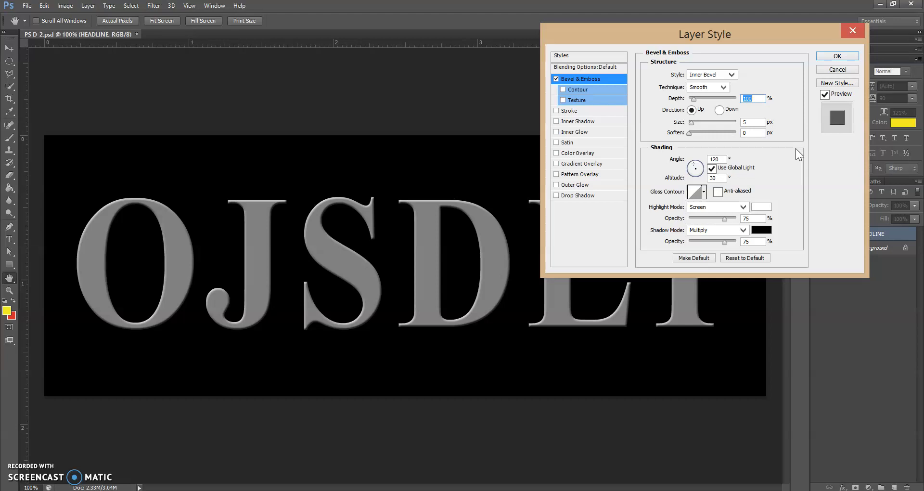
Step: Set the Bevel & Emboss Style to Emboss, keeping the Technique on Smooth
{"action": "left_click", "coordinate": [732, 73]}
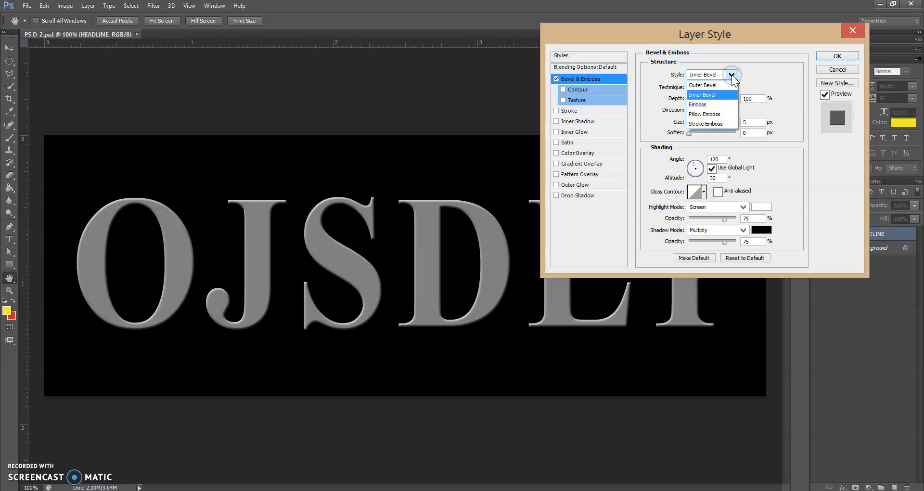
{"action": "left_click", "coordinate": [724, 88]}
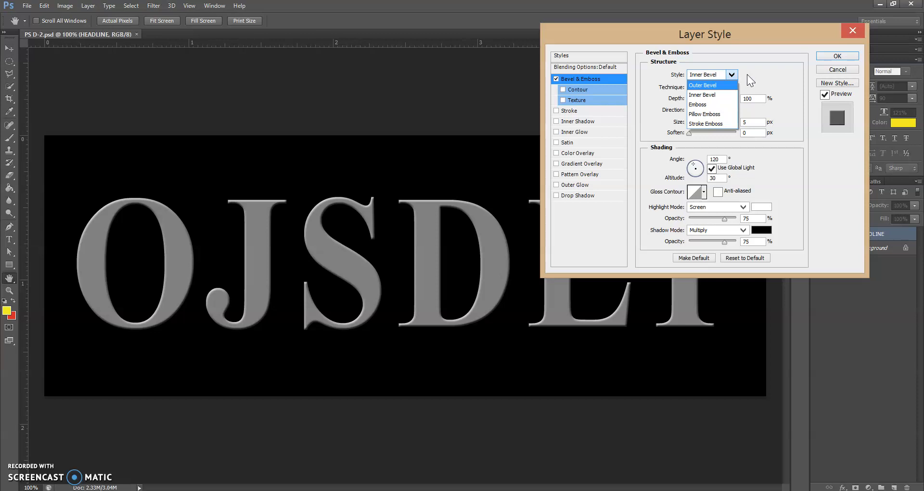
{"action": "left_click", "coordinate": [723, 103]}
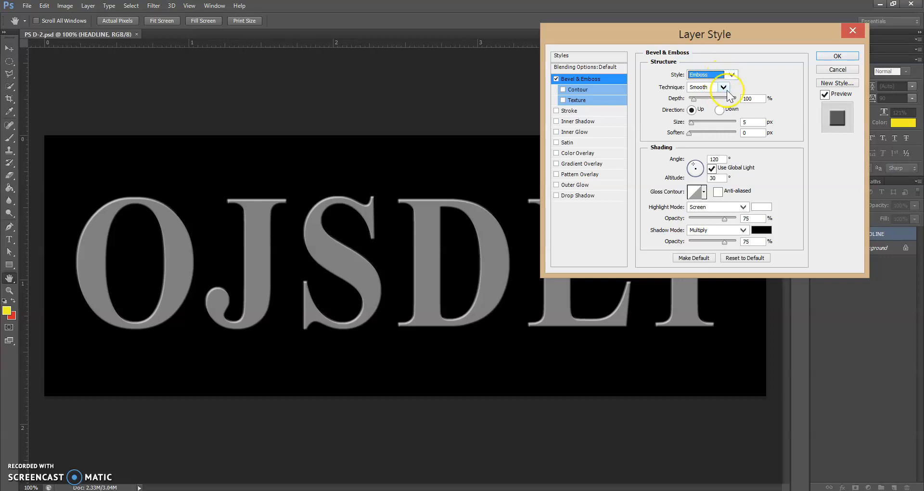
{"action": "left_click", "coordinate": [724, 87]}
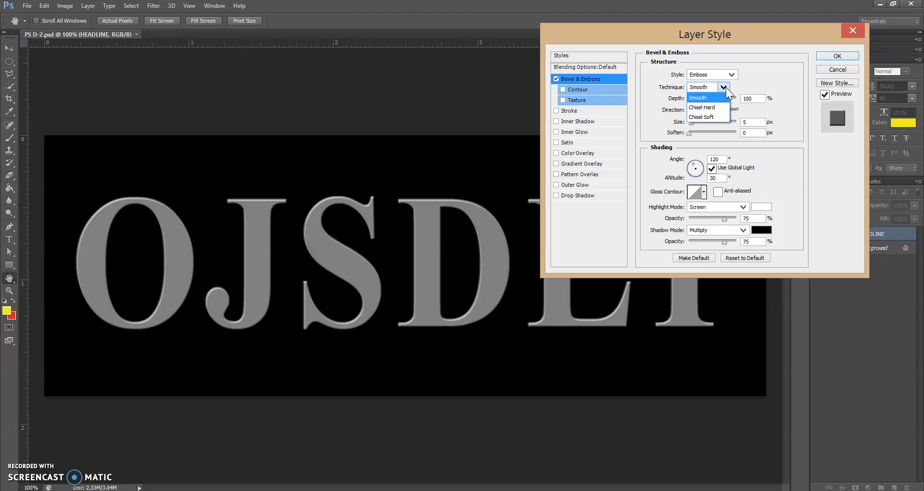
{"action": "left_click", "coordinate": [719, 97]}
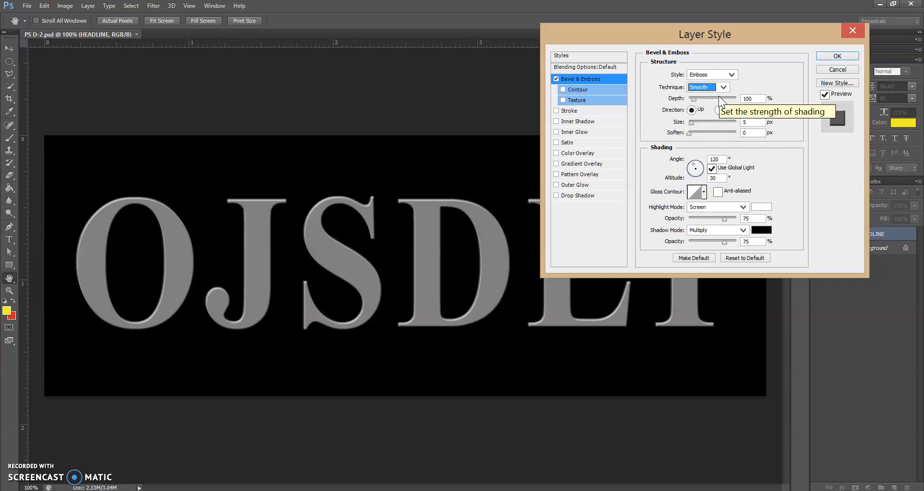
Step: Raise the emboss Size to about 21 px and apply the Layer Style with OK
{"action": "left_click", "coordinate": [742, 93]}
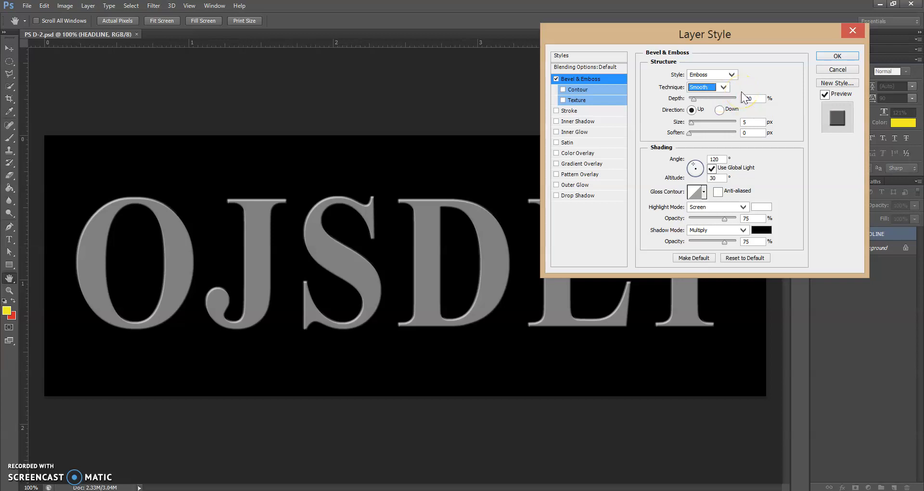
{"action": "left_click", "coordinate": [744, 119]}
{"action": "type", "text": "5"}
{"action": "left_click", "coordinate": [692, 124]}
{"action": "left_click_drag", "start_coordinate": [692, 126], "coordinate": [696, 127]}
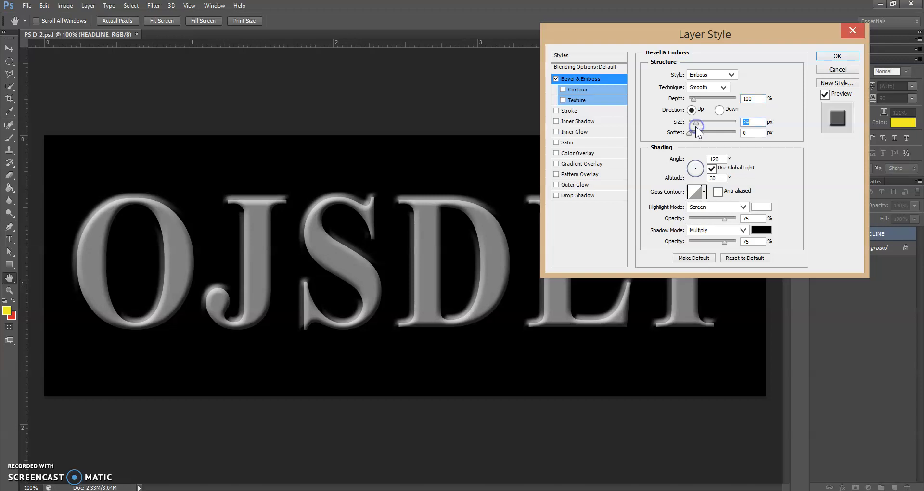
{"action": "left_click_drag", "start_coordinate": [412, 204], "coordinate": [374, 206]}
{"action": "left_click", "coordinate": [837, 56]}
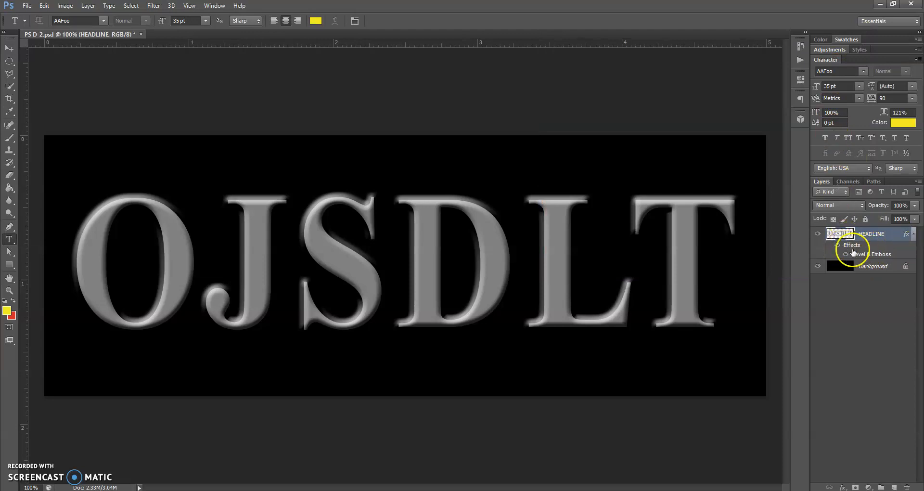
Step: Toggle the HEADLINE layer's emboss effect off and on to compare the lettering
{"action": "left_click", "coordinate": [837, 246]}
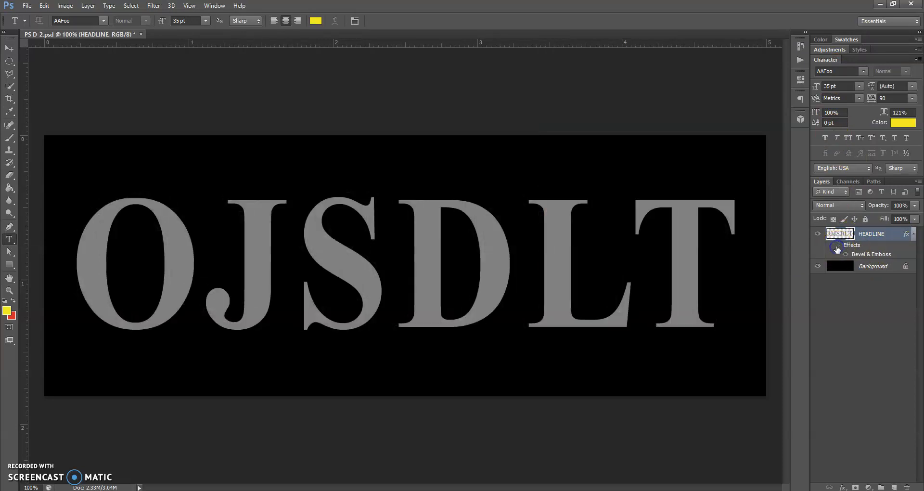
{"action": "left_click", "coordinate": [837, 246]}
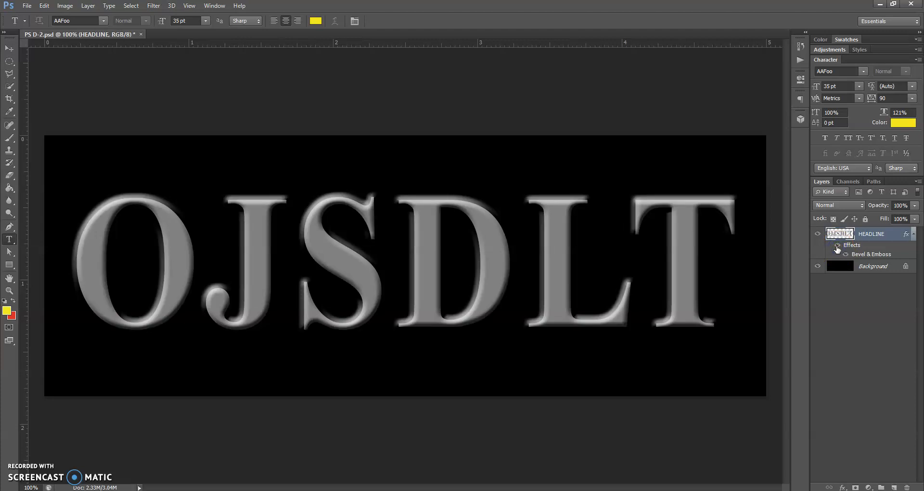
{"action": "left_click", "coordinate": [837, 246]}
{"action": "left_click", "coordinate": [837, 246]}
{"action": "left_click", "coordinate": [837, 246]}
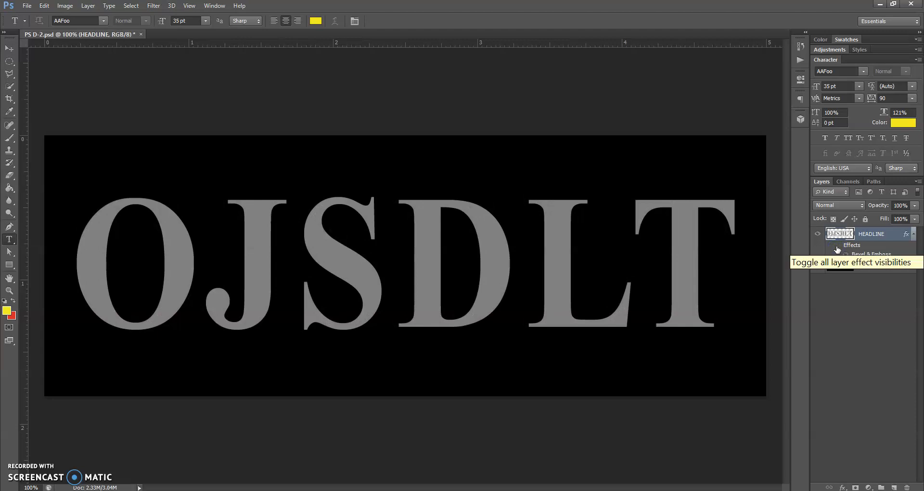
{"action": "left_click", "coordinate": [852, 247]}
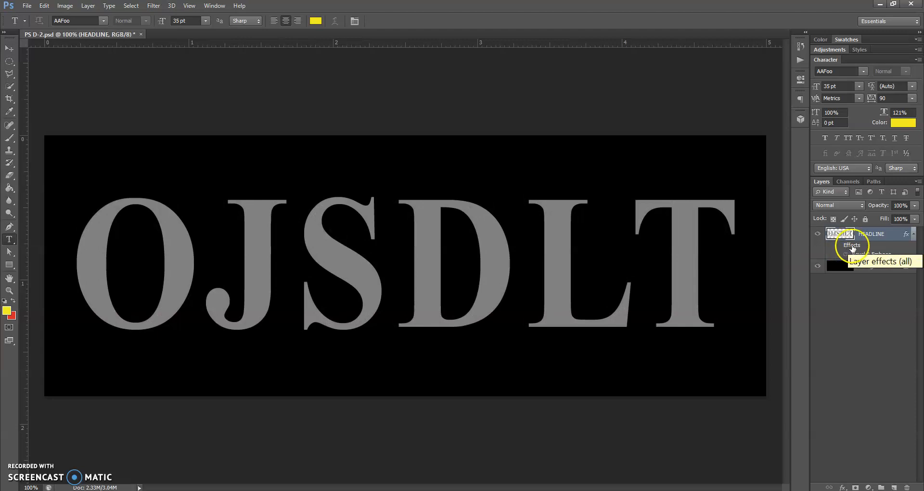
{"action": "left_click", "coordinate": [841, 246]}
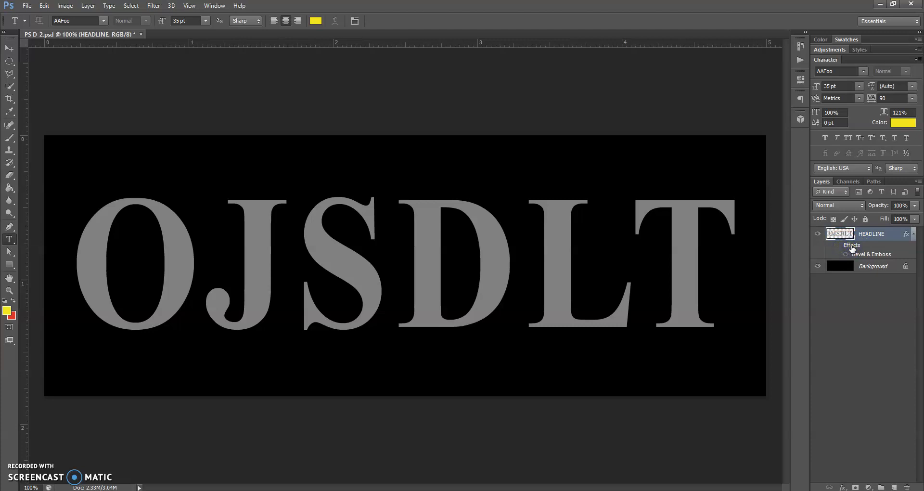
Step: Open the layer's style settings, cancel without changes, and make the effects visible again
{"action": "double_click", "coordinate": [852, 246]}
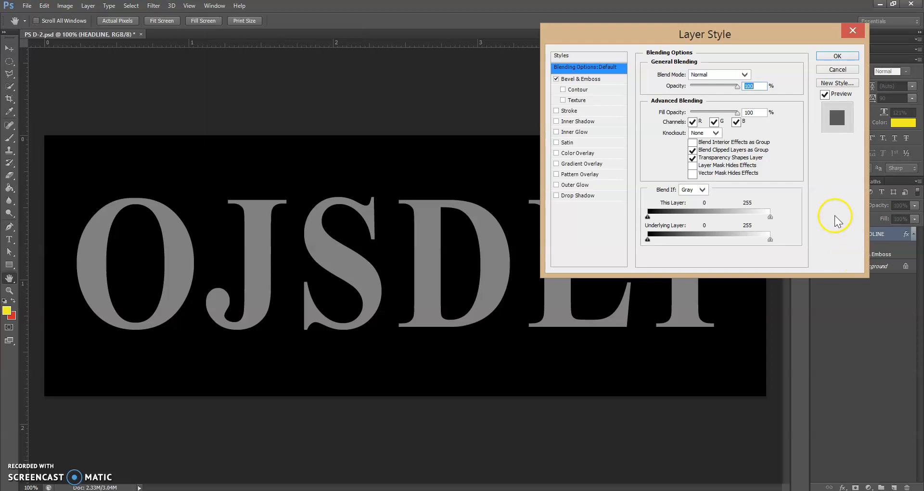
{"action": "left_click", "coordinate": [850, 71]}
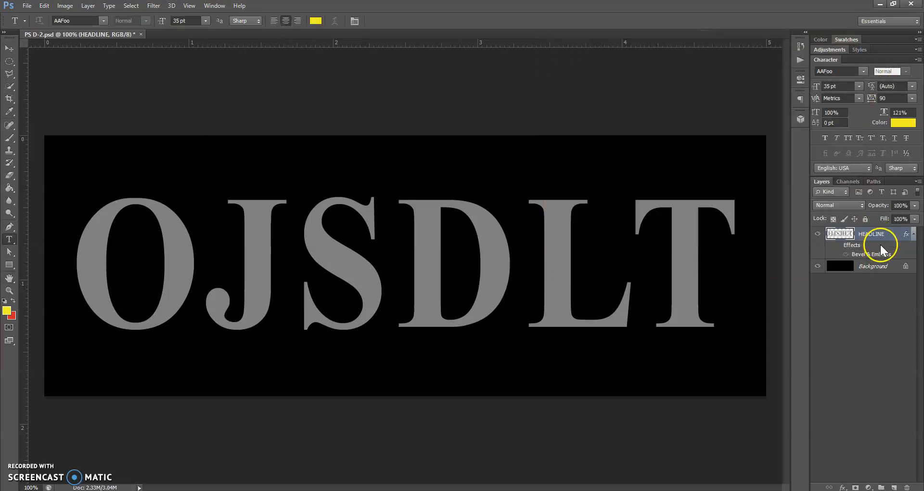
{"action": "left_click", "coordinate": [839, 245]}
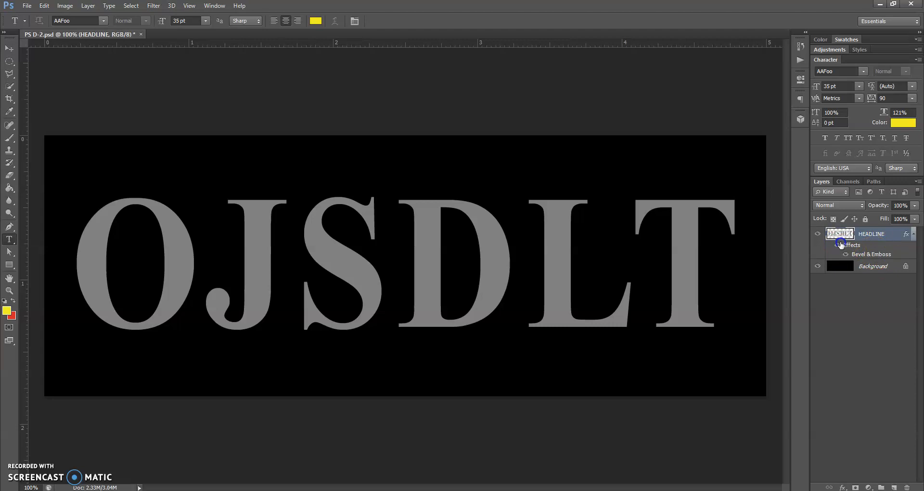
Step: Reopen Bevel & Emboss and set Style to Inner Bevel with Chisel Hard technique
{"action": "double_click", "coordinate": [863, 255]}
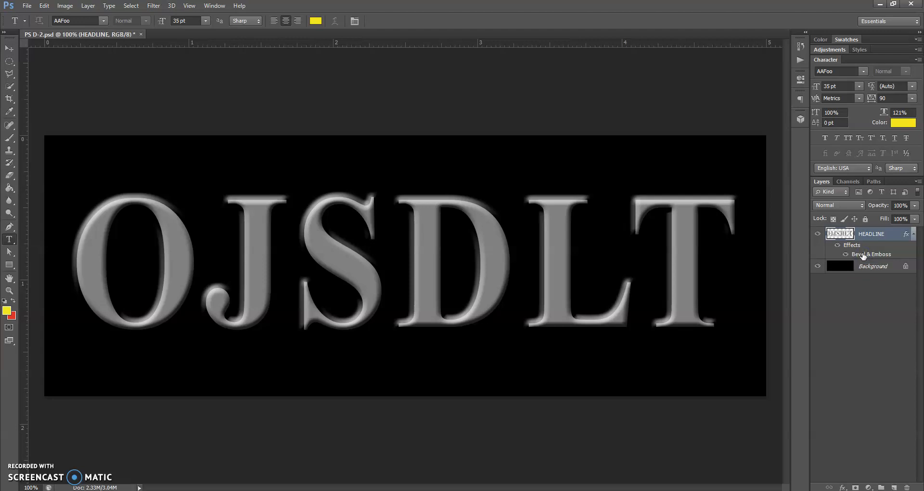
{"action": "double_click", "coordinate": [863, 255]}
{"action": "double_click", "coordinate": [863, 254]}
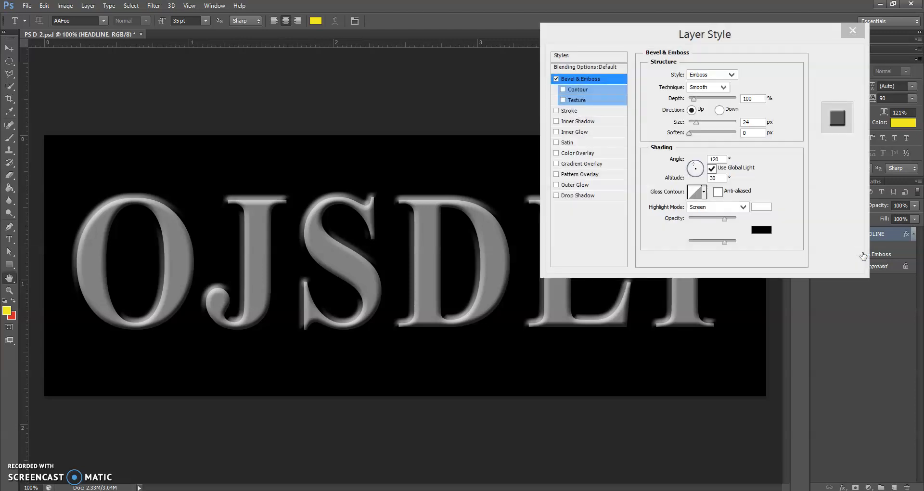
{"action": "left_click", "coordinate": [730, 74]}
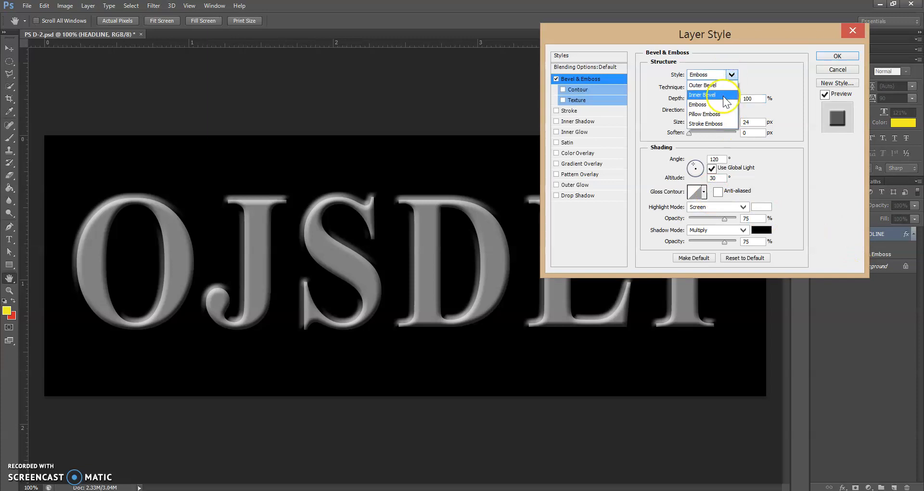
{"action": "left_click", "coordinate": [725, 96]}
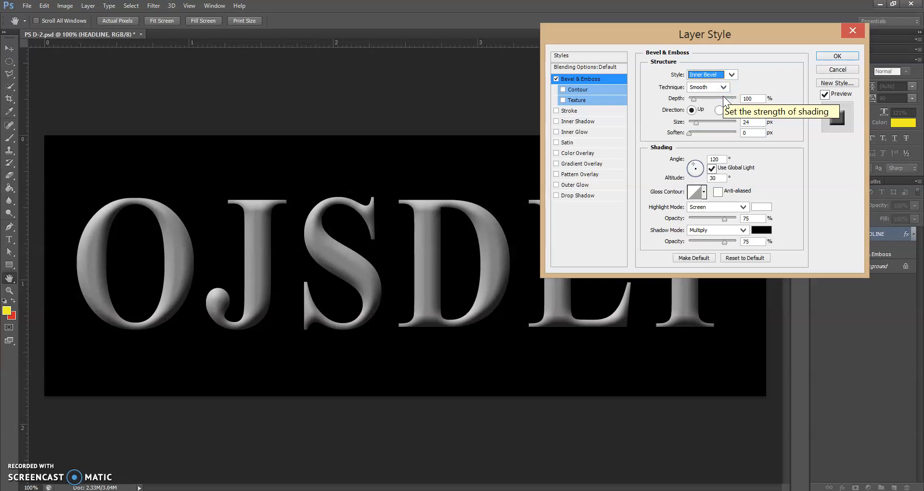
{"action": "left_click", "coordinate": [723, 87]}
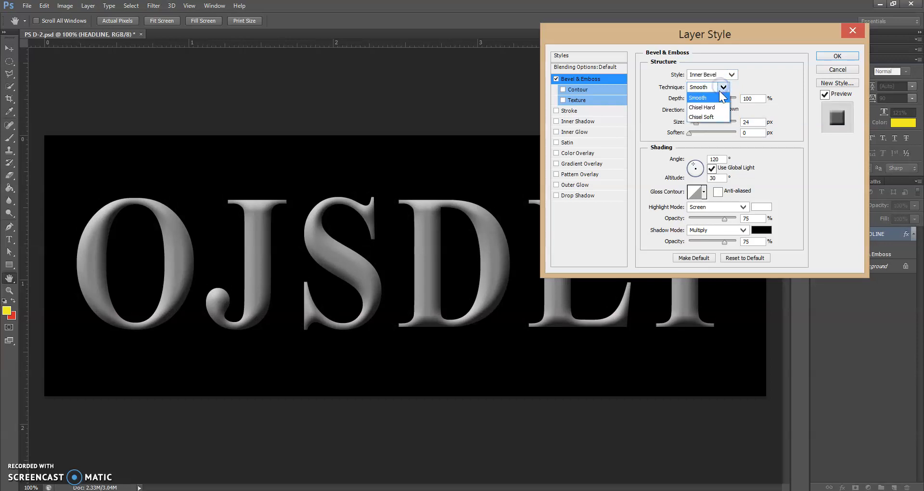
{"action": "left_click", "coordinate": [717, 107]}
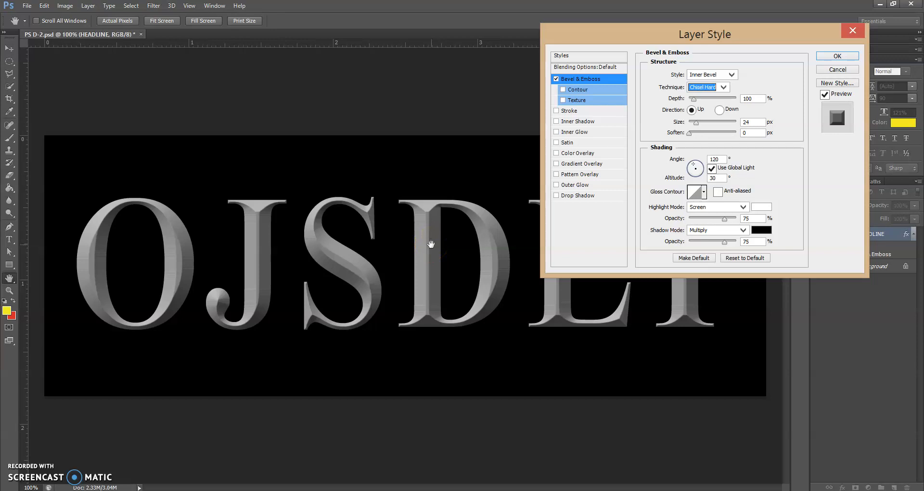
Step: Set the bevel Depth to 120% and Size to 44 px, then apply
{"action": "left_click", "coordinate": [694, 100]}
{"action": "left_click_drag", "start_coordinate": [693, 100], "coordinate": [695, 102]}
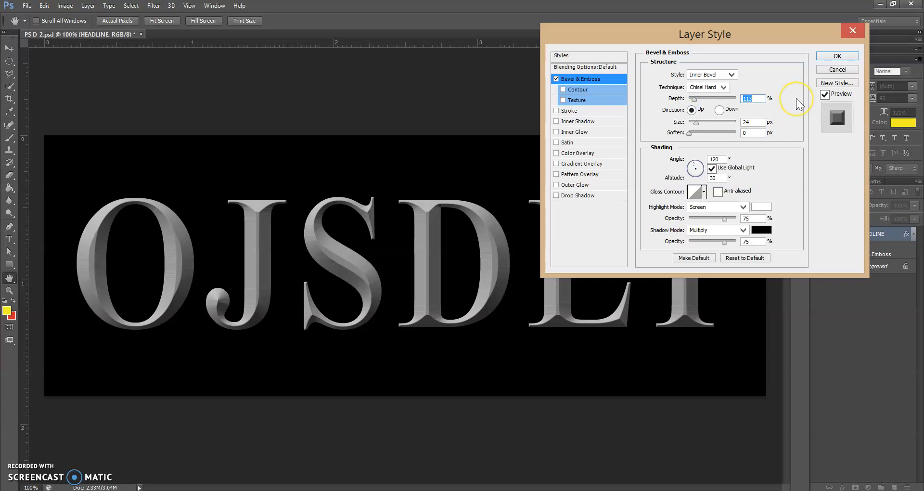
{"action": "type", "text": "120"}
{"action": "double_click", "coordinate": [744, 122]}
{"action": "type", "text": "44"}
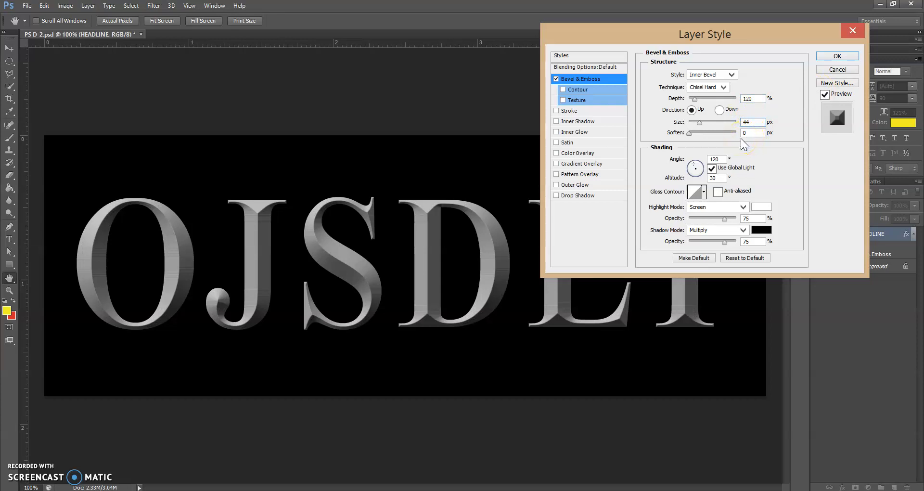
{"action": "left_click", "coordinate": [838, 57]}
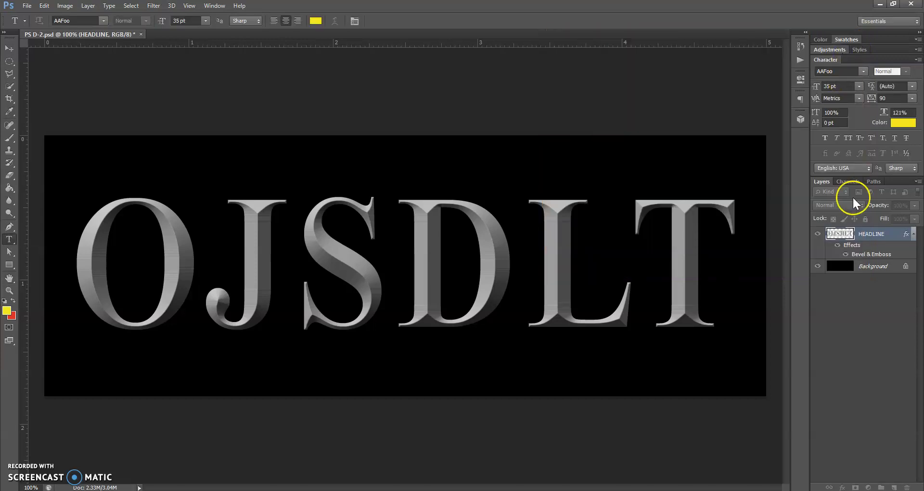
{"action": "left_click", "coordinate": [838, 245]}
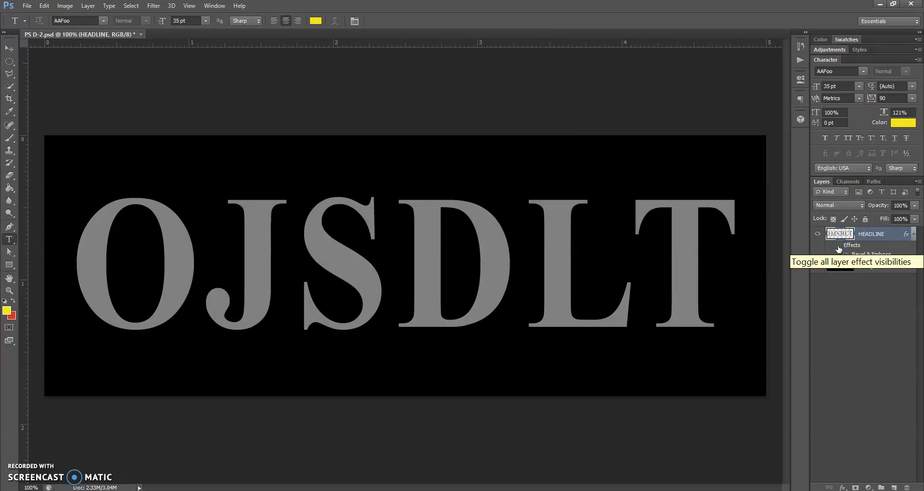
{"action": "left_click", "coordinate": [838, 247]}
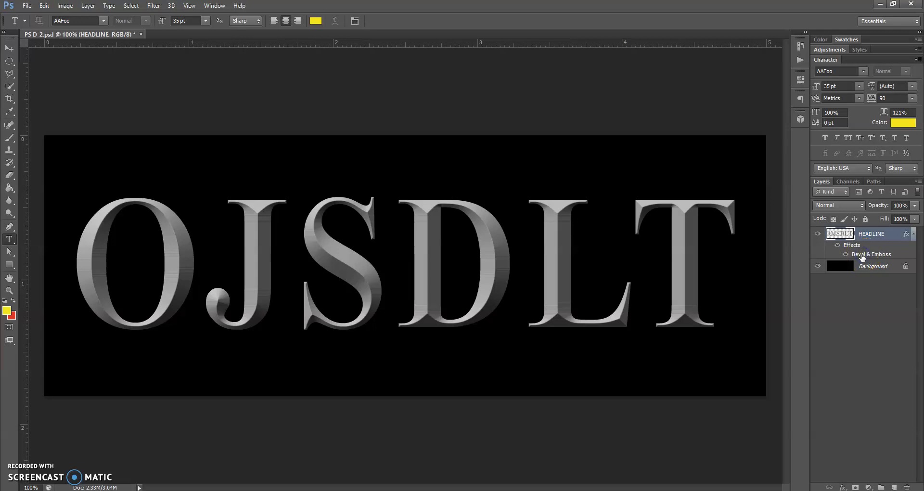
Step: Reopen the Bevel & Emboss settings and show the Gloss Contour preset list
{"action": "double_click", "coordinate": [862, 255]}
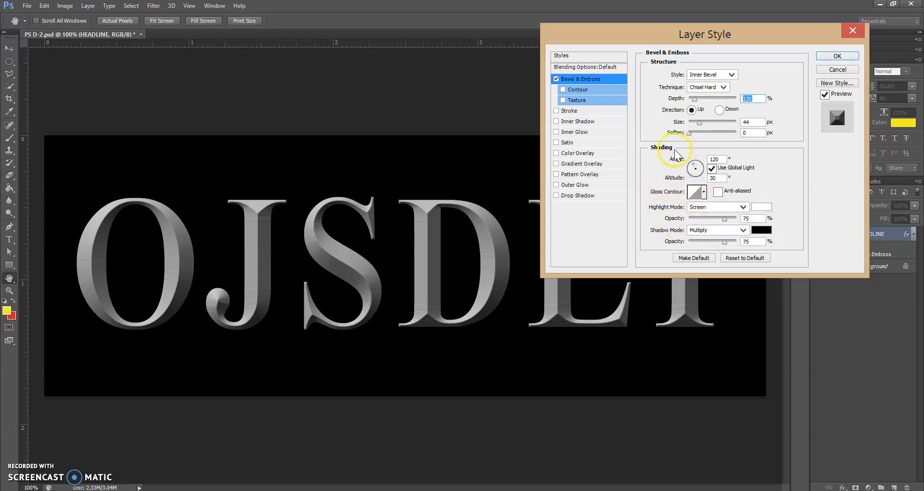
{"action": "left_click", "coordinate": [704, 193]}
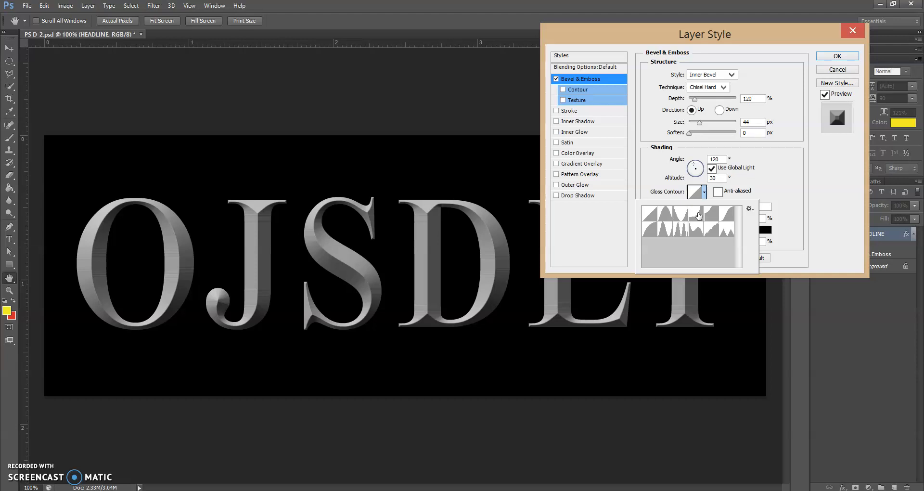
Step: Preview each of the twelve gloss contour presets on the bevel
{"action": "left_click", "coordinate": [651, 220]}
{"action": "left_click", "coordinate": [665, 217]}
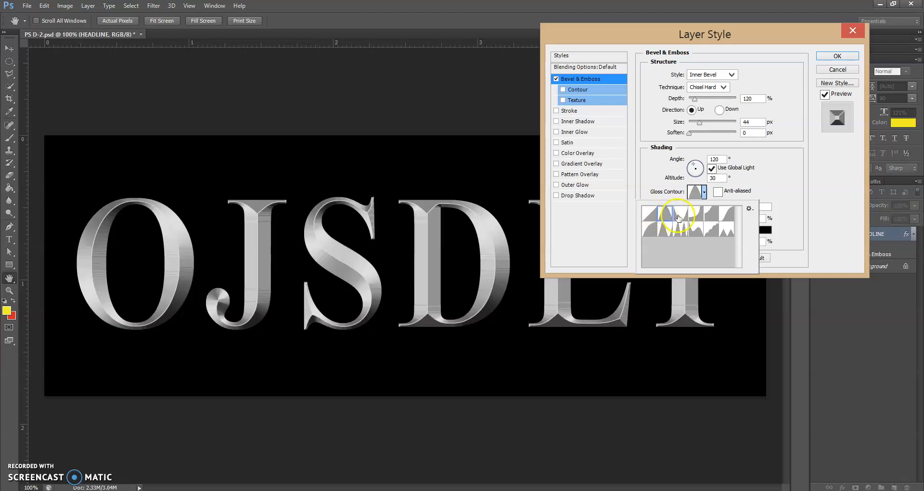
{"action": "left_click", "coordinate": [678, 217]}
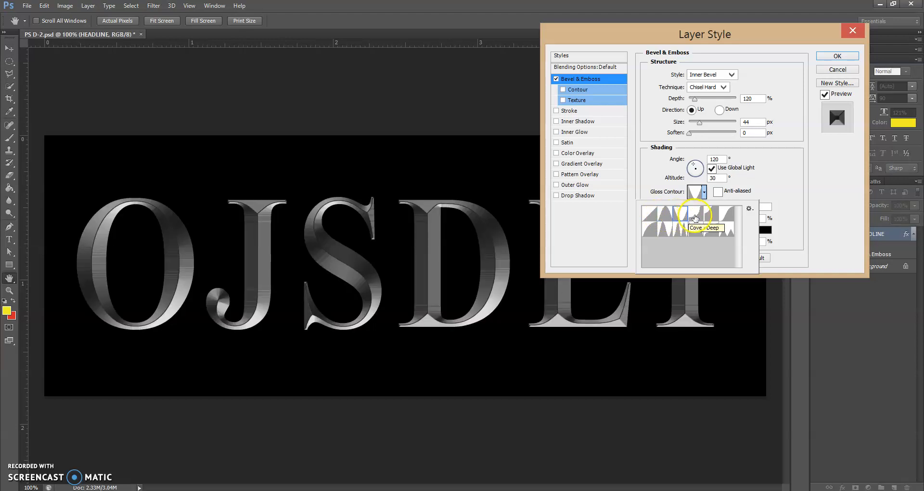
{"action": "left_click", "coordinate": [695, 216]}
{"action": "left_click", "coordinate": [709, 217]}
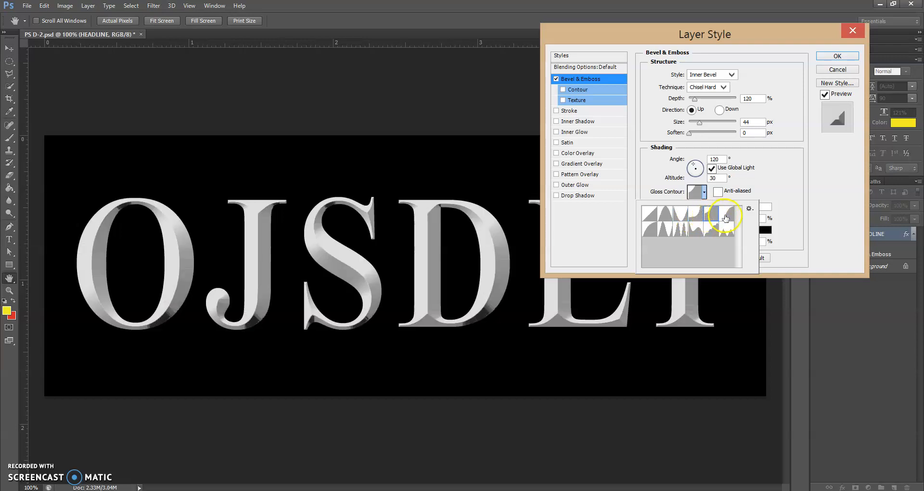
{"action": "left_click", "coordinate": [725, 216]}
{"action": "left_click", "coordinate": [648, 232]}
{"action": "left_click", "coordinate": [663, 230]}
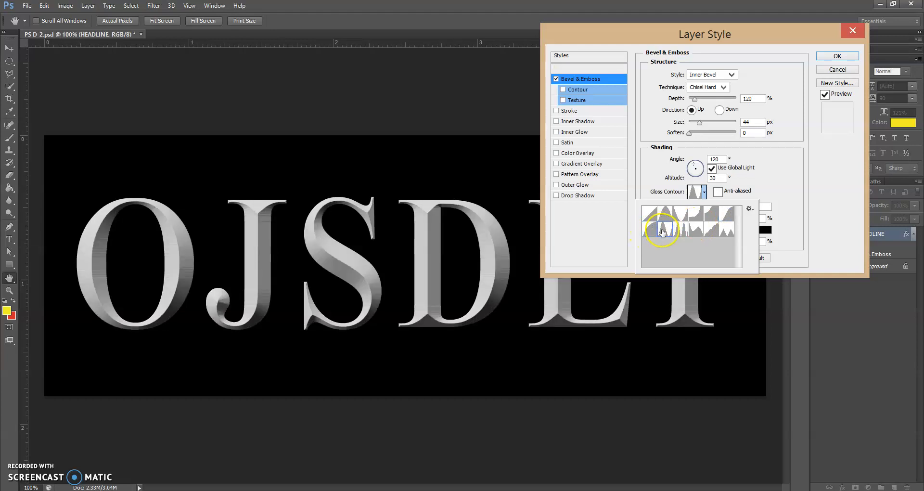
{"action": "left_click", "coordinate": [676, 231]}
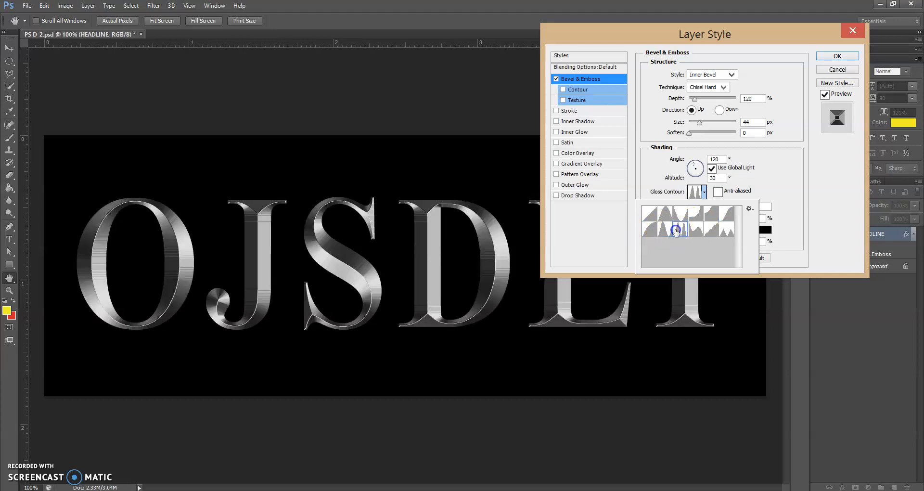
{"action": "left_click", "coordinate": [698, 230]}
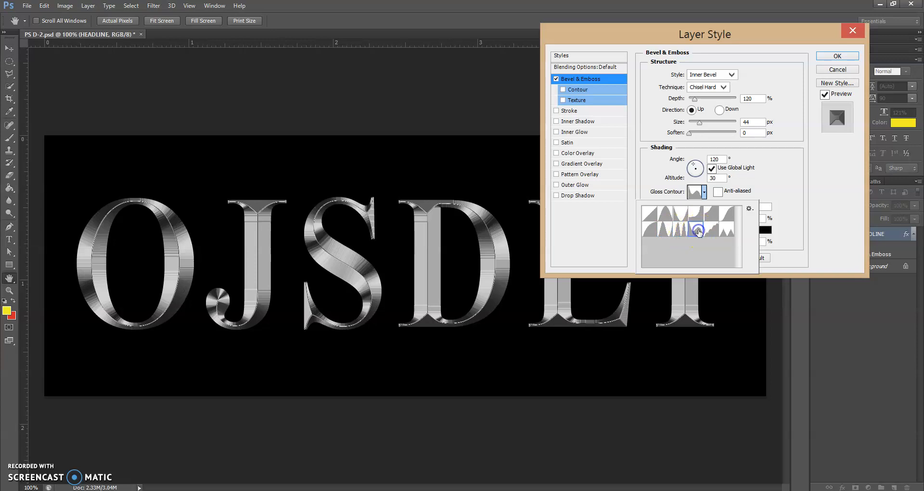
{"action": "left_click", "coordinate": [711, 230]}
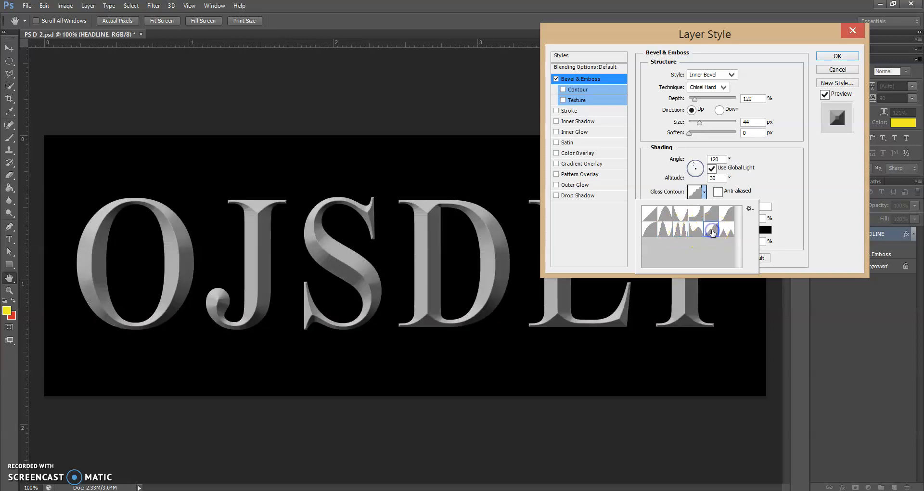
{"action": "left_click", "coordinate": [727, 230]}
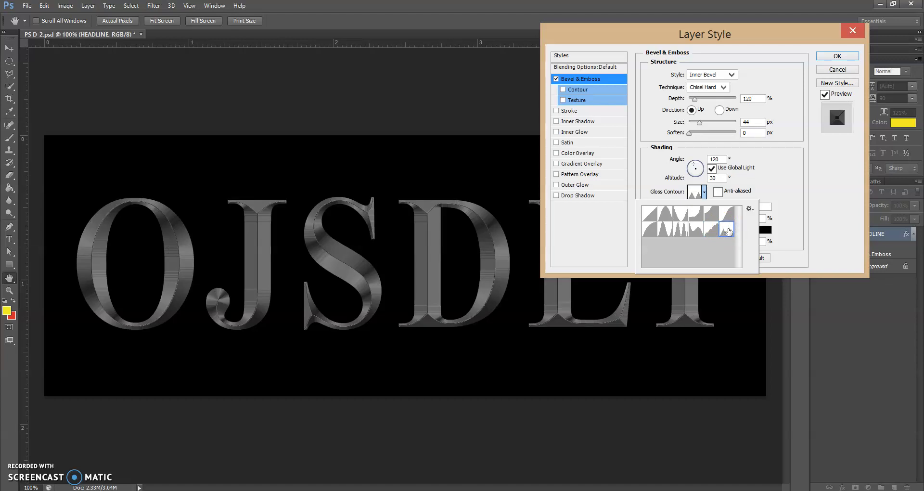
Step: Choose the Cone gloss contour and apply the layer style
{"action": "left_click", "coordinate": [665, 214]}
{"action": "left_click", "coordinate": [665, 214]}
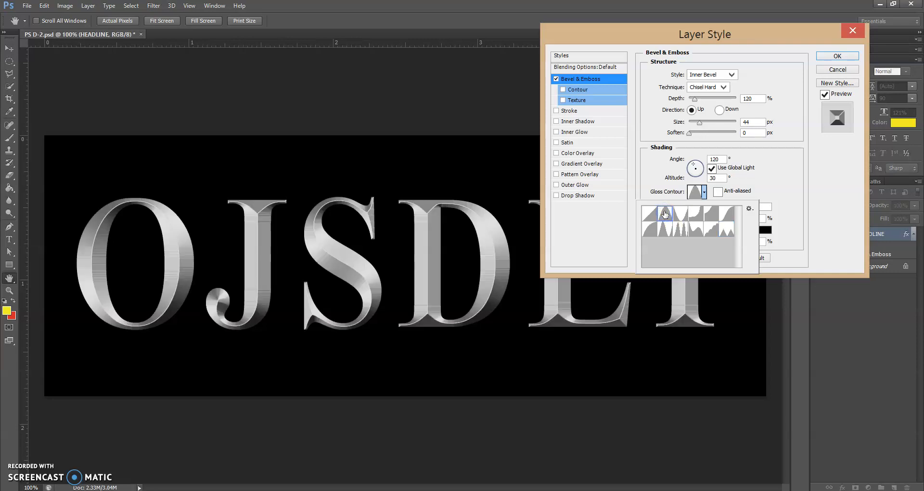
{"action": "left_click", "coordinate": [825, 56]}
{"action": "left_click", "coordinate": [825, 57]}
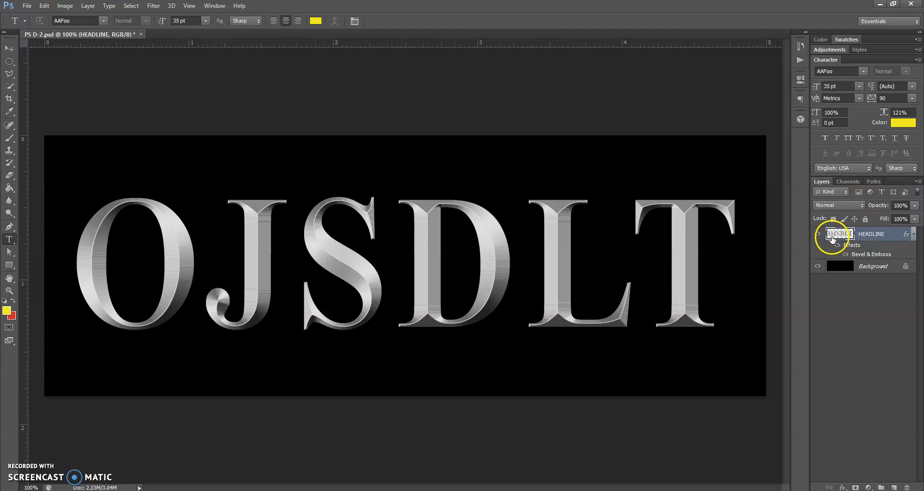
Step: Reopen HEADLINE's Bevel & Emboss, keep Inner Bevel, Chisel Hard, size 44, and close it
{"action": "double_click", "coordinate": [876, 255]}
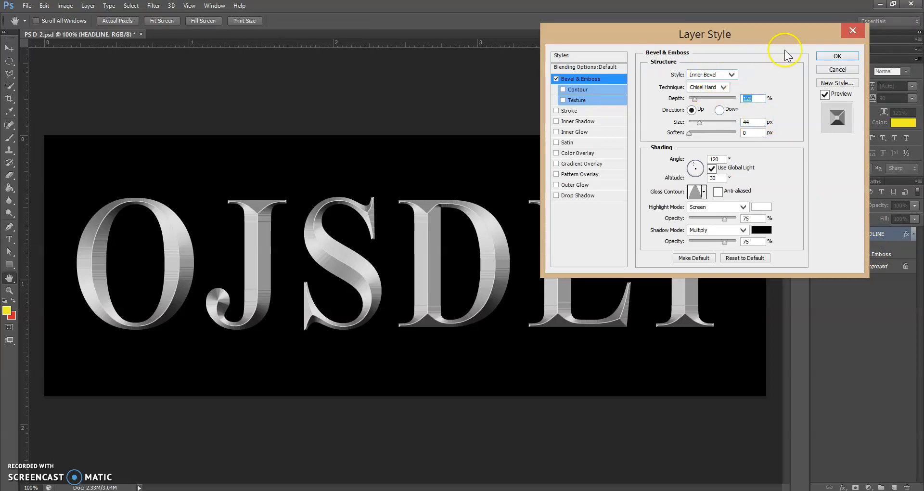
{"action": "left_click", "coordinate": [856, 30]}
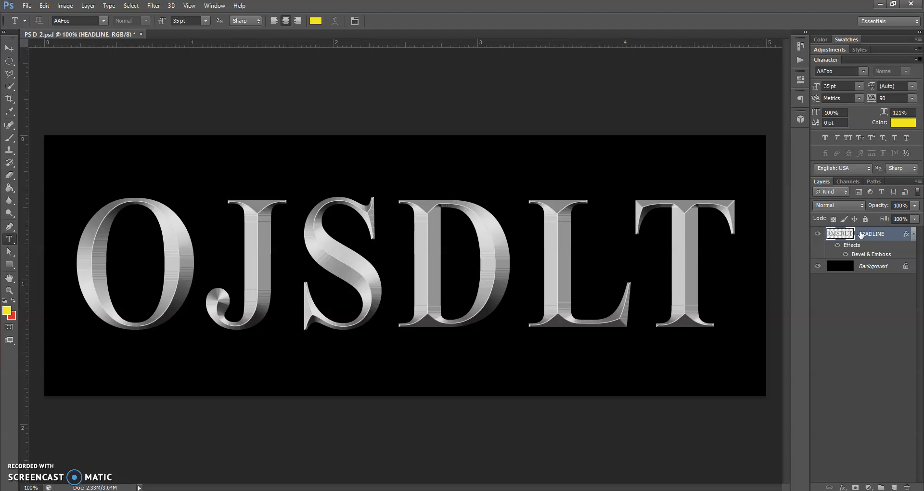
Step: Duplicate HEADLINE with Ctrl+J and move HEADLINE copy beneath HEADLINE
{"action": "key", "text": "ctrl+j"}
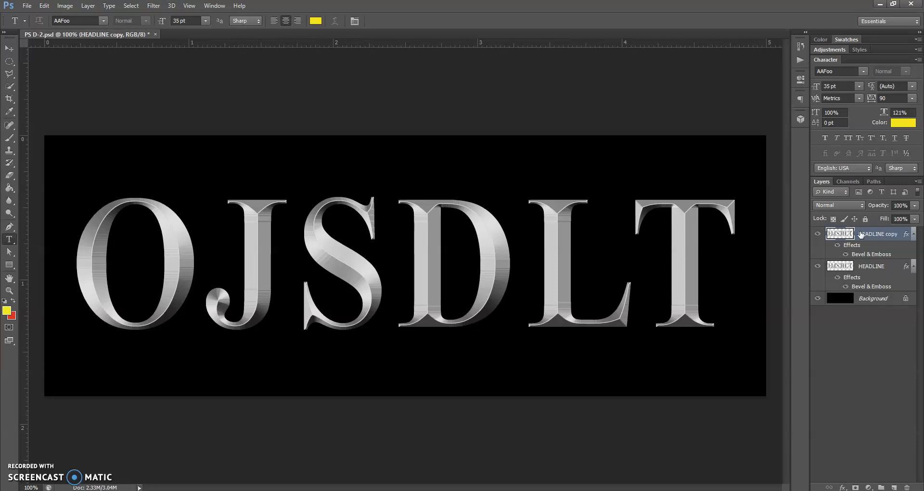
{"action": "left_click_drag", "start_coordinate": [861, 235], "coordinate": [867, 269]}
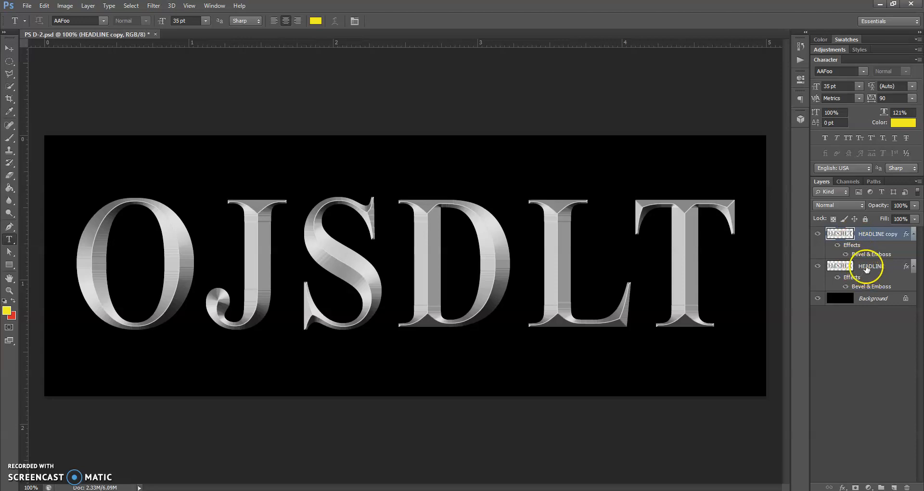
{"action": "left_click", "coordinate": [888, 234]}
{"action": "left_click_drag", "start_coordinate": [888, 234], "coordinate": [886, 289]}
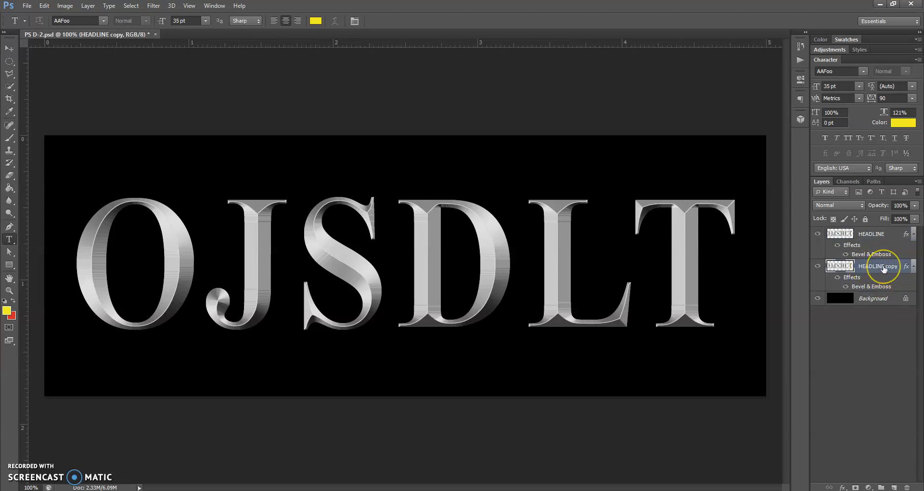
Step: Rename the HEADLINE copy layer to 'Outer Bevel'
{"action": "double_click", "coordinate": [883, 268]}
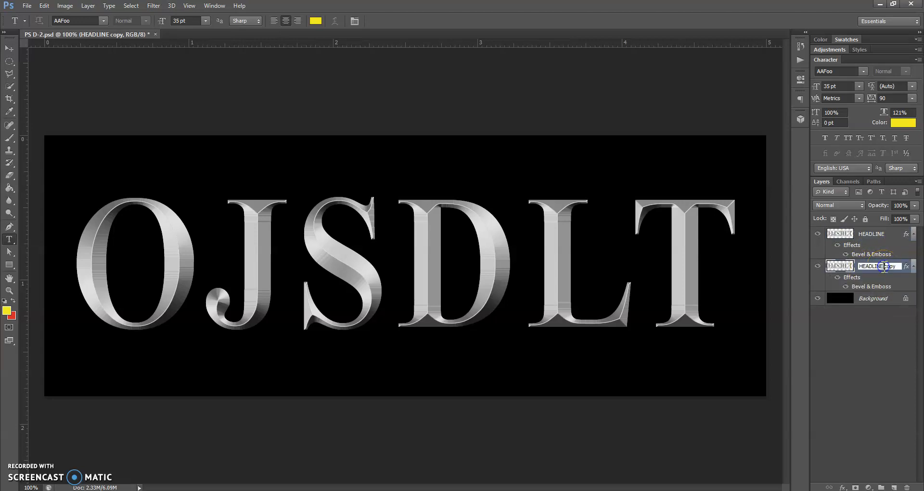
{"action": "left_click", "coordinate": [884, 266]}
{"action": "left_click_drag", "start_coordinate": [896, 266], "coordinate": [859, 266]}
{"action": "type", "text": "Outer Bevel"}
{"action": "key", "text": "Return"}
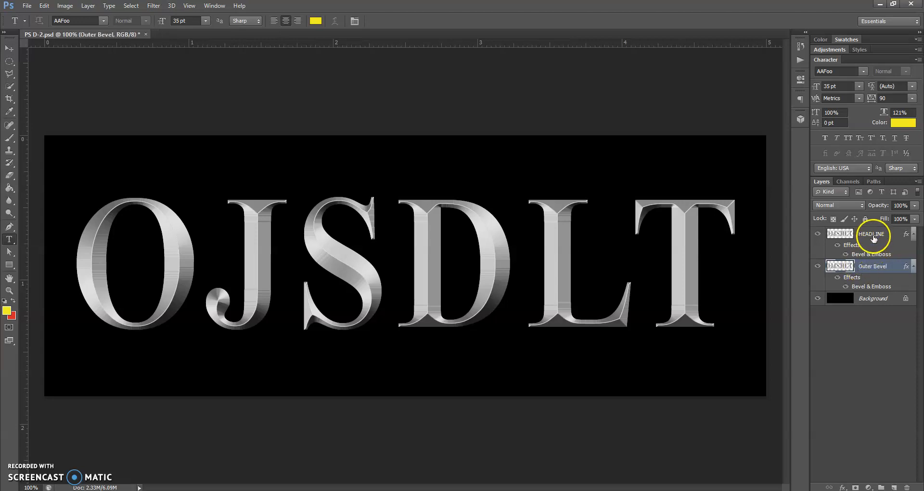
Step: Rename the HEADLINE layer to 'Inner Bevel' and briefly toggle its bevel effect
{"action": "double_click", "coordinate": [872, 234]}
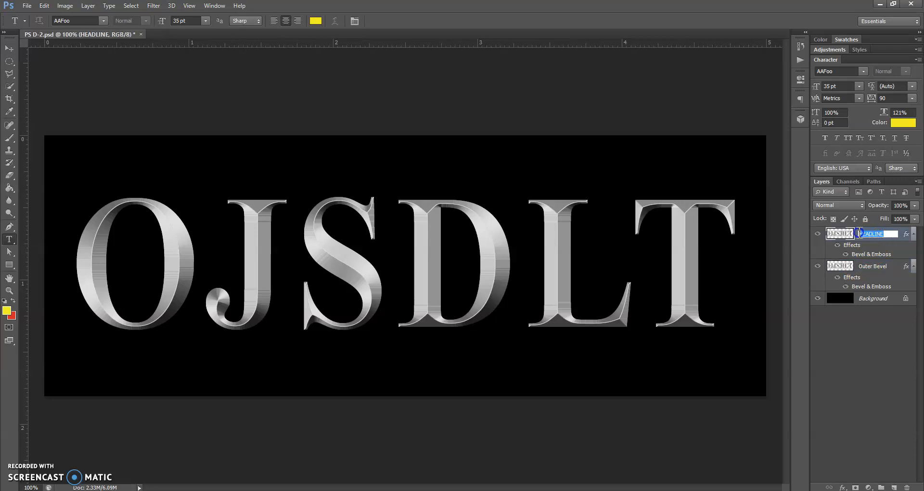
{"action": "type", "text": "Inner Bevel"}
{"action": "key", "text": "Return"}
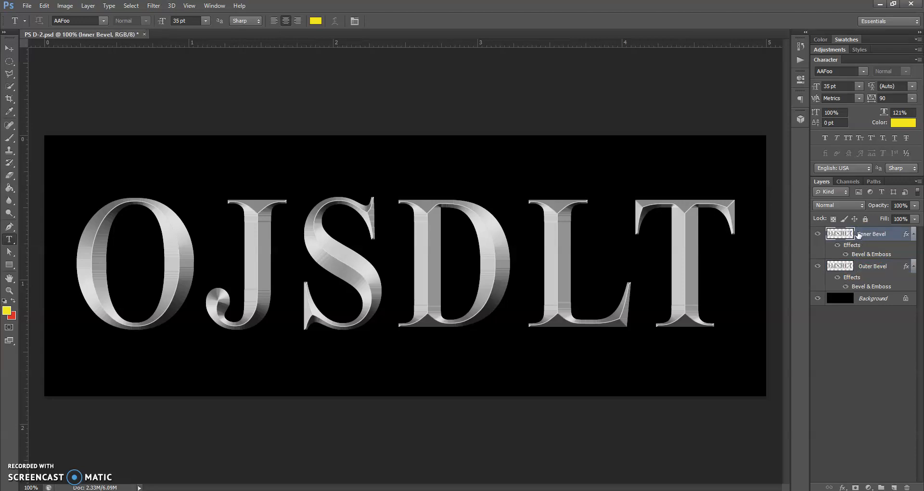
{"action": "left_click", "coordinate": [837, 245]}
{"action": "left_click", "coordinate": [837, 245]}
{"action": "left_click", "coordinate": [882, 273]}
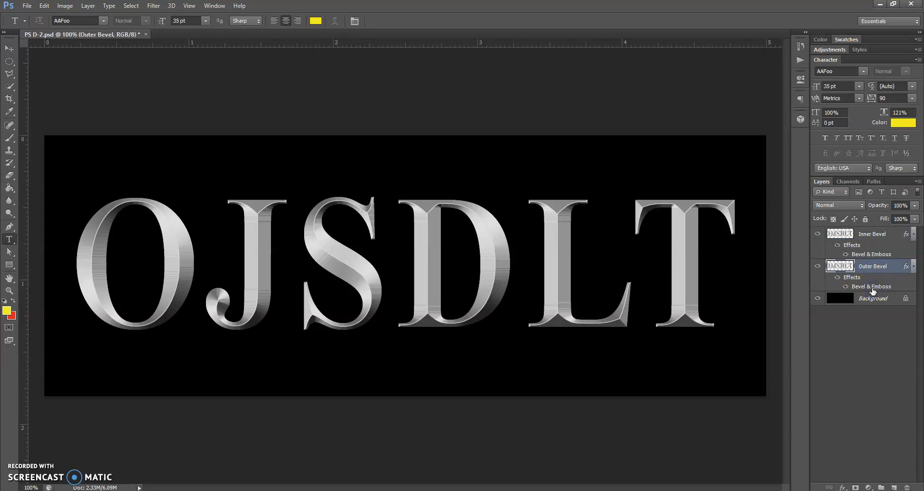
Step: Set the Outer Bevel layer's bevel to Outer Bevel style, depth 100%, size 13 px
{"action": "double_click", "coordinate": [871, 287]}
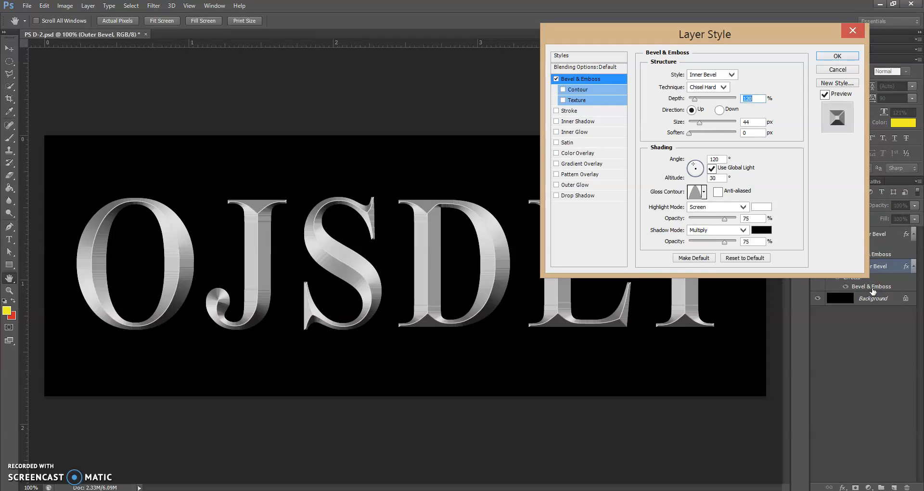
{"action": "left_click", "coordinate": [732, 75]}
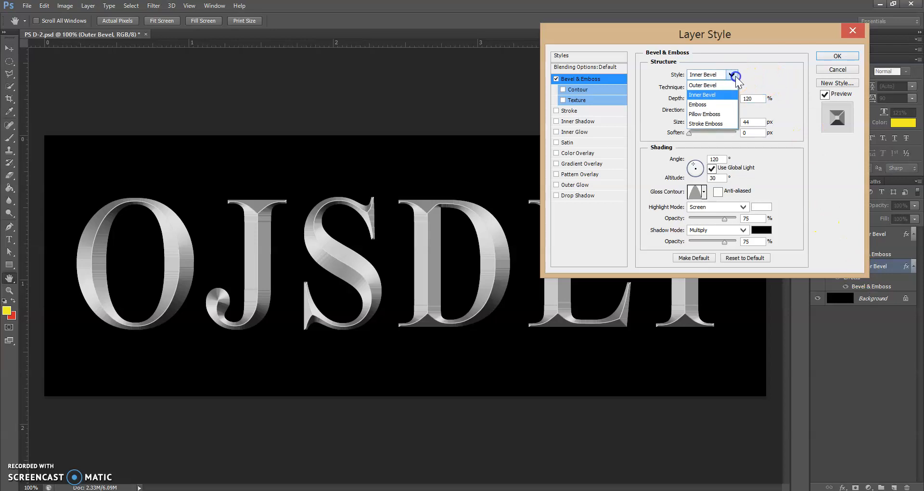
{"action": "left_click", "coordinate": [724, 85]}
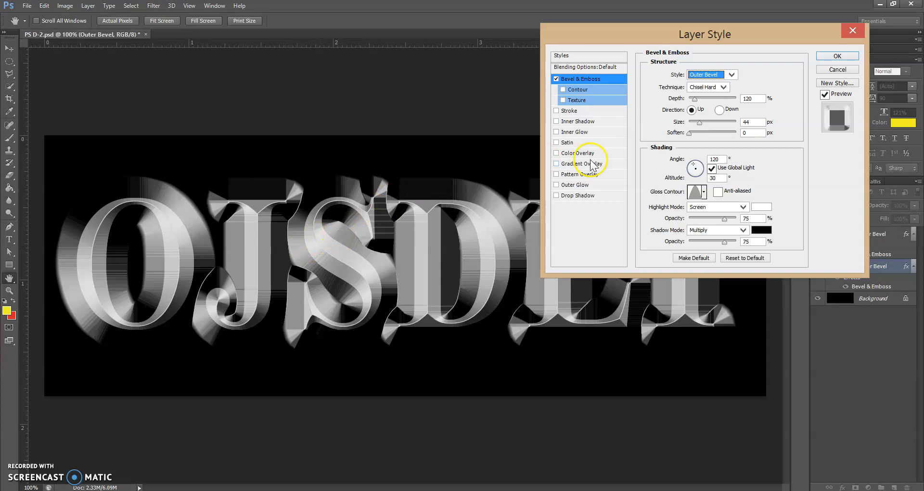
{"action": "left_click_drag", "start_coordinate": [695, 100], "coordinate": [695, 102]}
{"action": "type", "text": "100"}
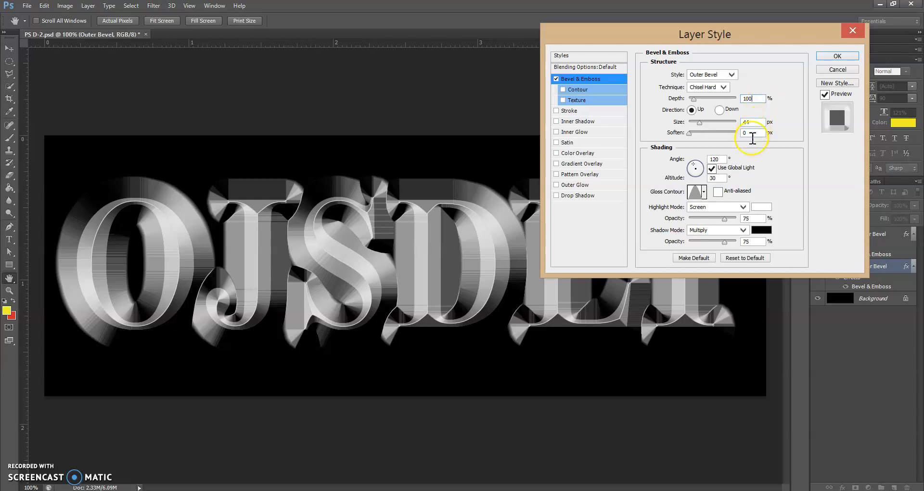
{"action": "double_click", "coordinate": [743, 123]}
{"action": "type", "text": "13"}
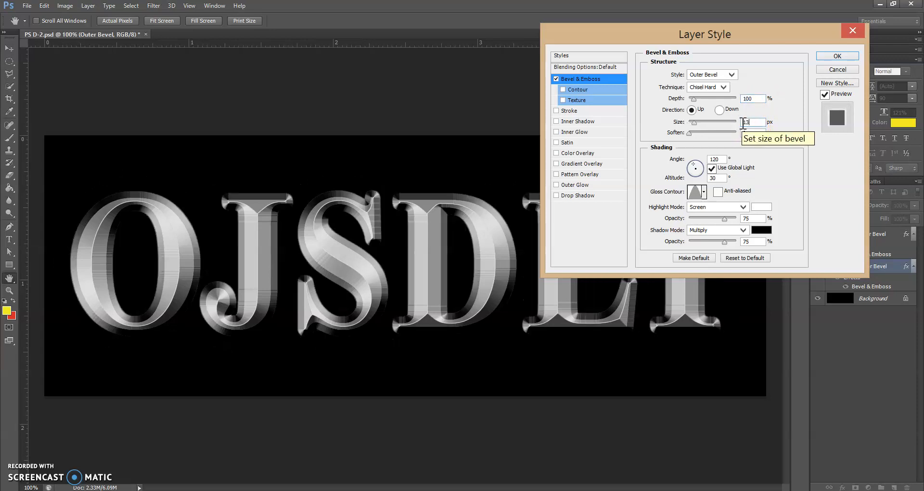
{"action": "left_click", "coordinate": [747, 140]}
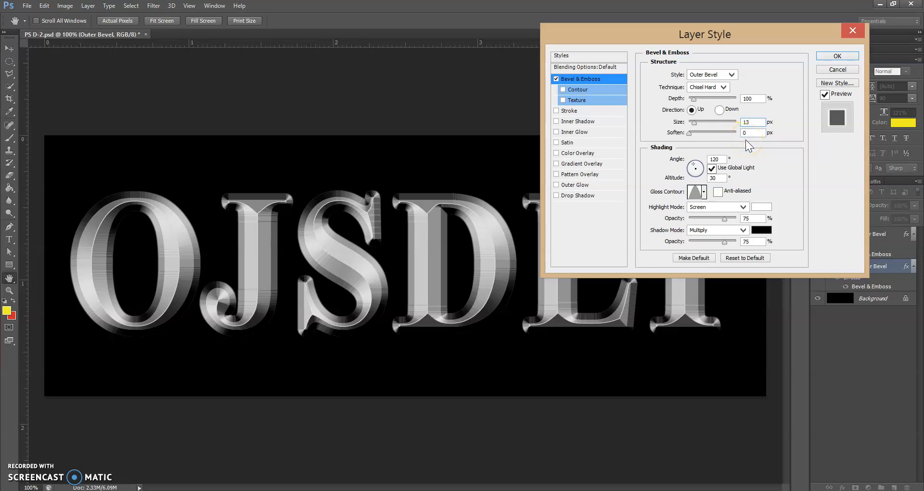
{"action": "left_click", "coordinate": [754, 132]}
Step: Apply the Cove - Deep gloss contour to the Outer Bevel layer's bevel
{"action": "left_click", "coordinate": [704, 192]}
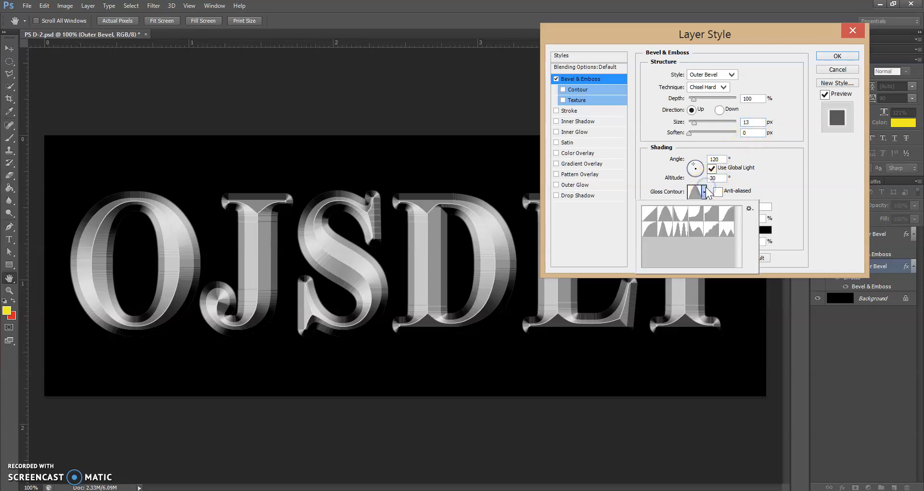
{"action": "left_click", "coordinate": [697, 219]}
{"action": "left_click", "coordinate": [698, 219]}
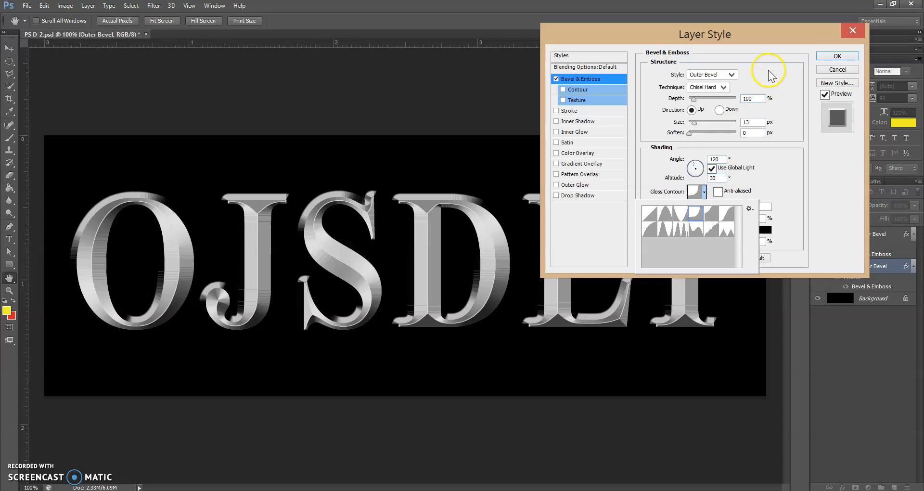
{"action": "left_click", "coordinate": [839, 55]}
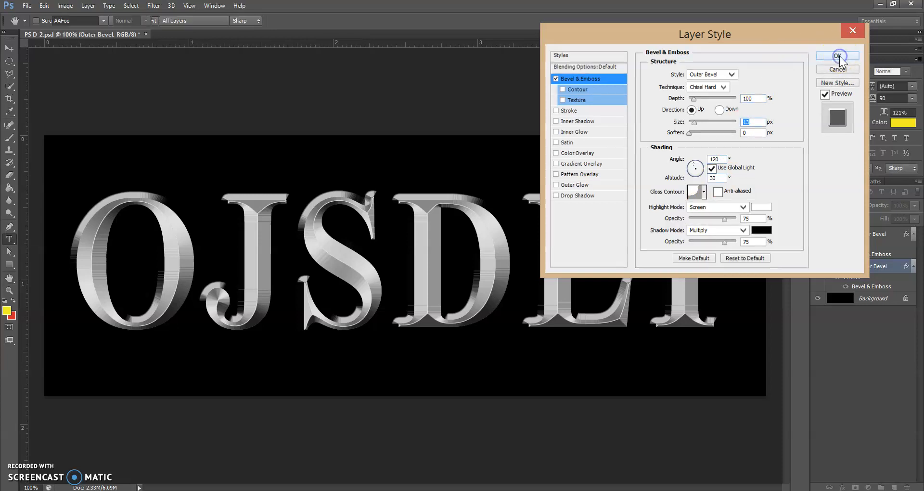
{"action": "left_click", "coordinate": [839, 56]}
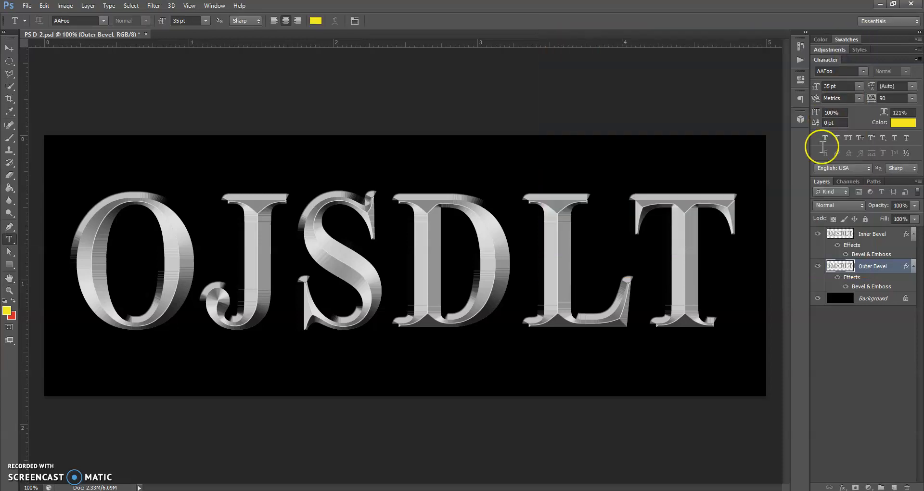
Step: Compare by toggling Outer Bevel effects and Inner Bevel visibility, then close PS D-2.psd unsaved
{"action": "left_click", "coordinate": [837, 278]}
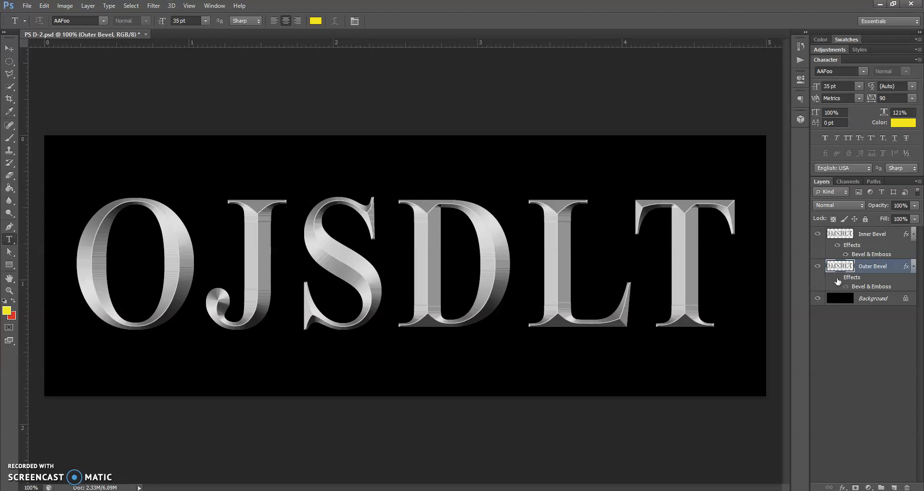
{"action": "left_click", "coordinate": [837, 278]}
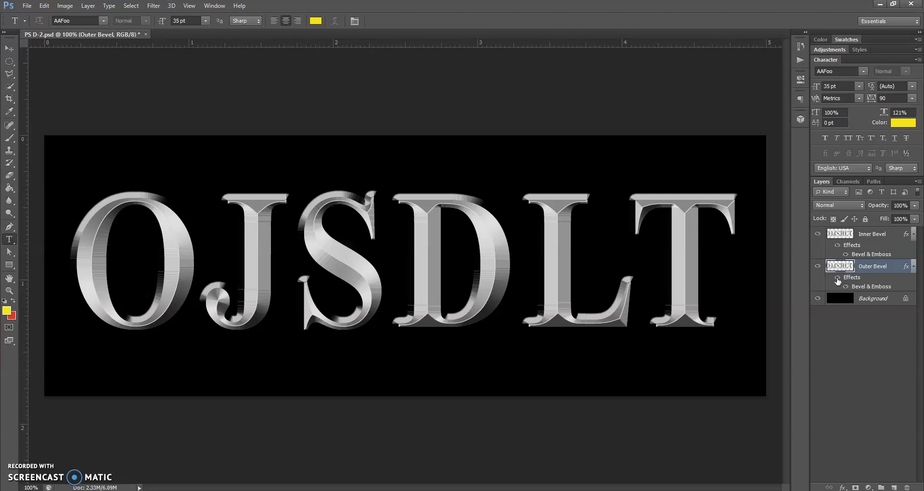
{"action": "left_click", "coordinate": [817, 234]}
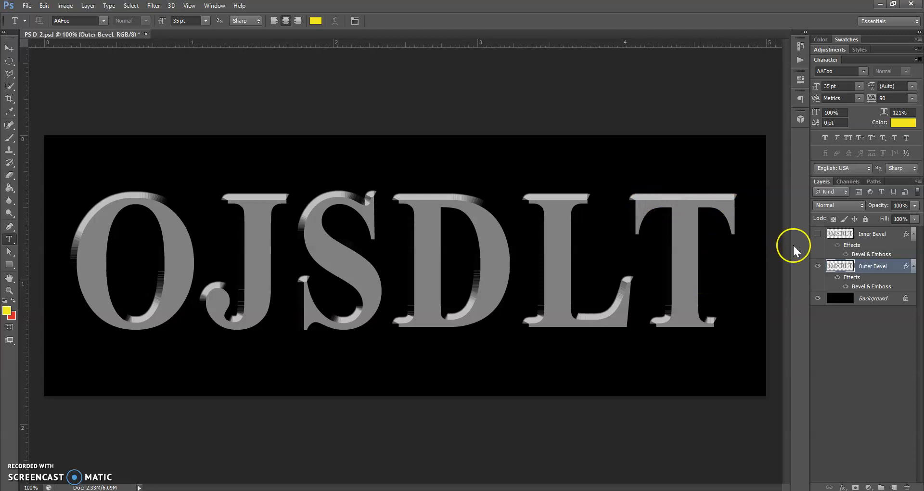
{"action": "left_click", "coordinate": [821, 235]}
{"action": "left_click", "coordinate": [821, 235]}
{"action": "left_click", "coordinate": [818, 235]}
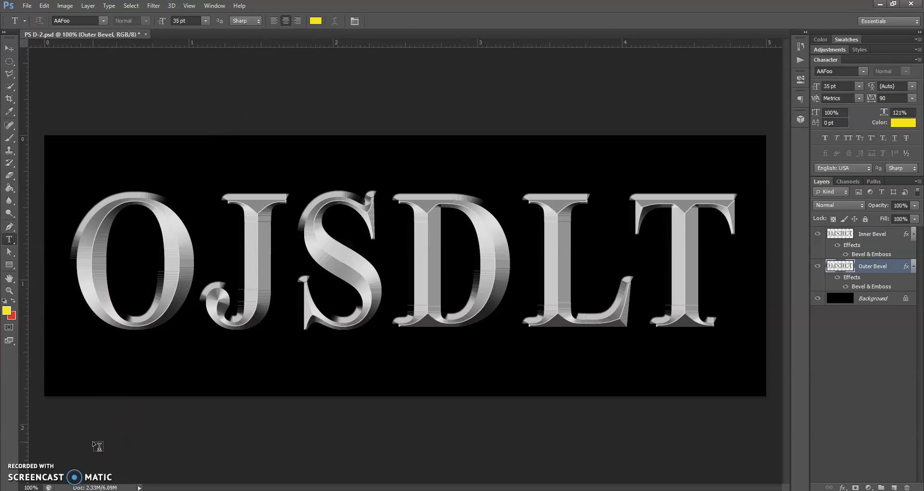
{"action": "left_click", "coordinate": [146, 34]}
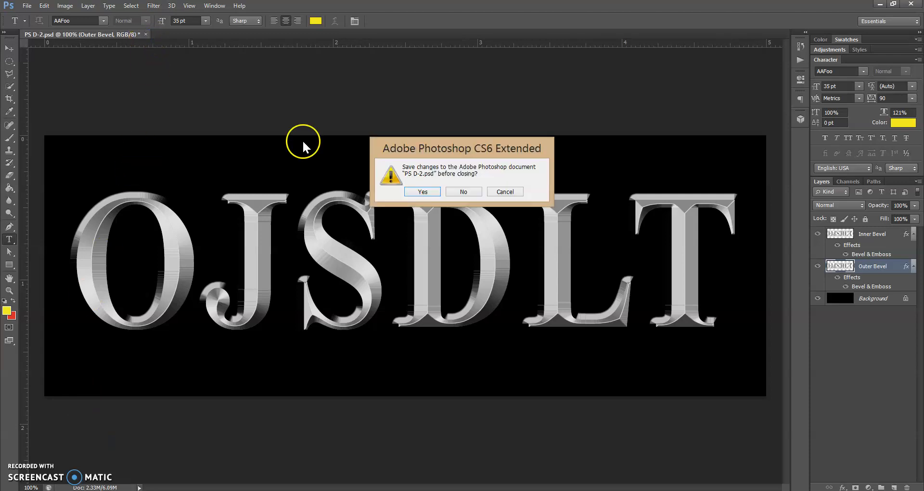
{"action": "left_click", "coordinate": [464, 191]}
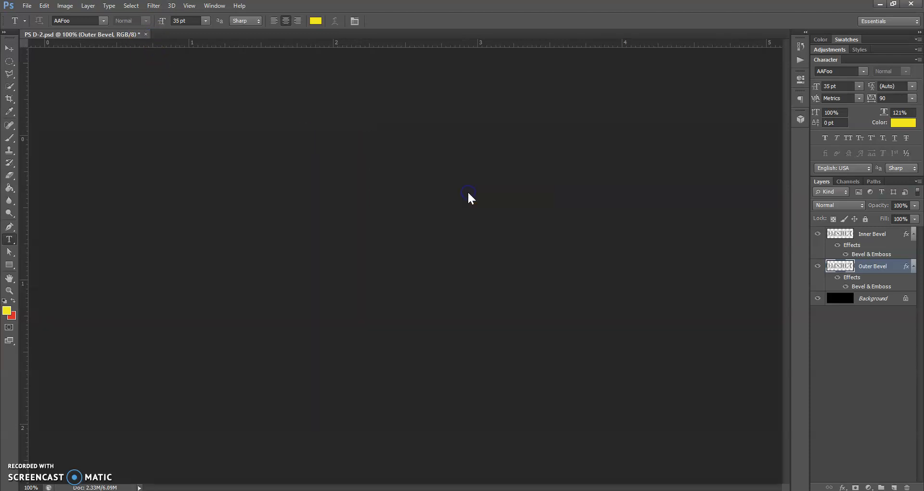